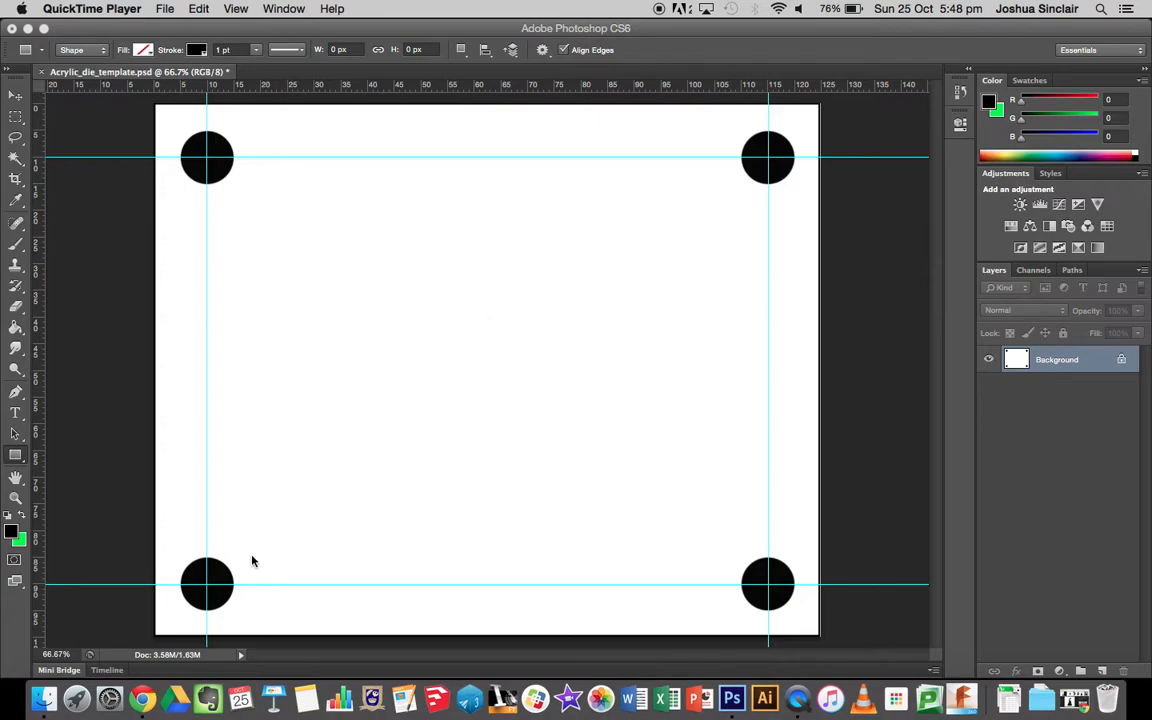
Switch to Chrome, look through the Thor silhouette image results, and return to the Photoshop template
click(143, 698)
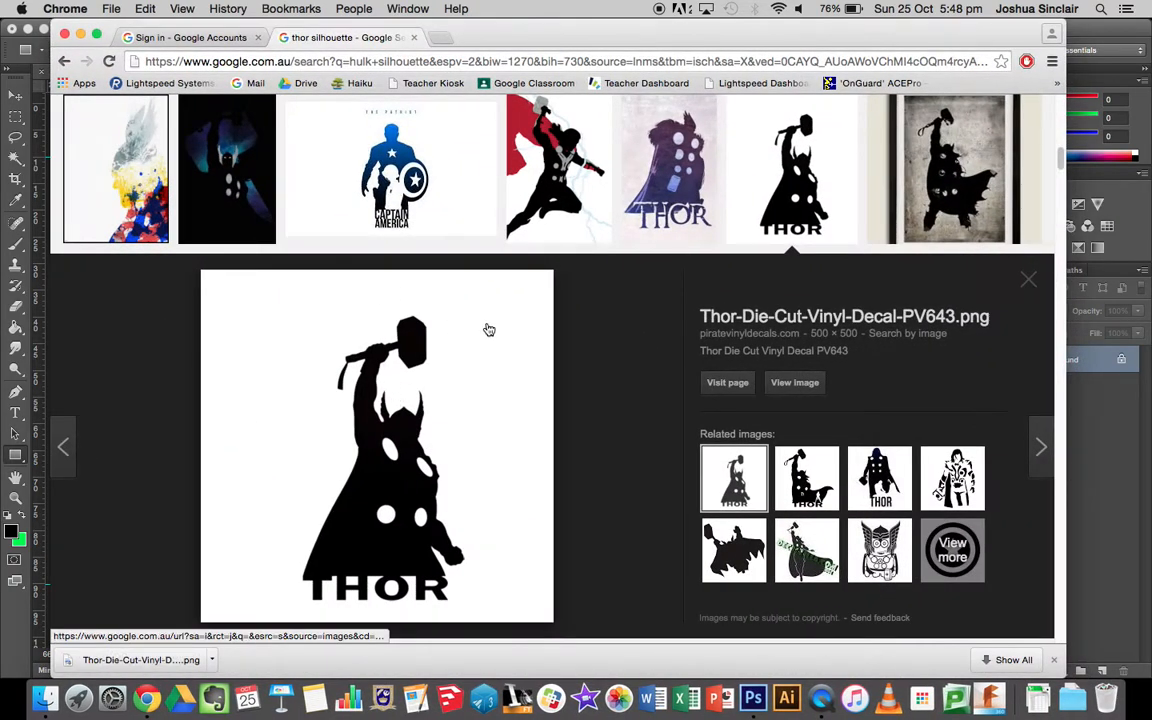
scroll(464, 335, down, 10)
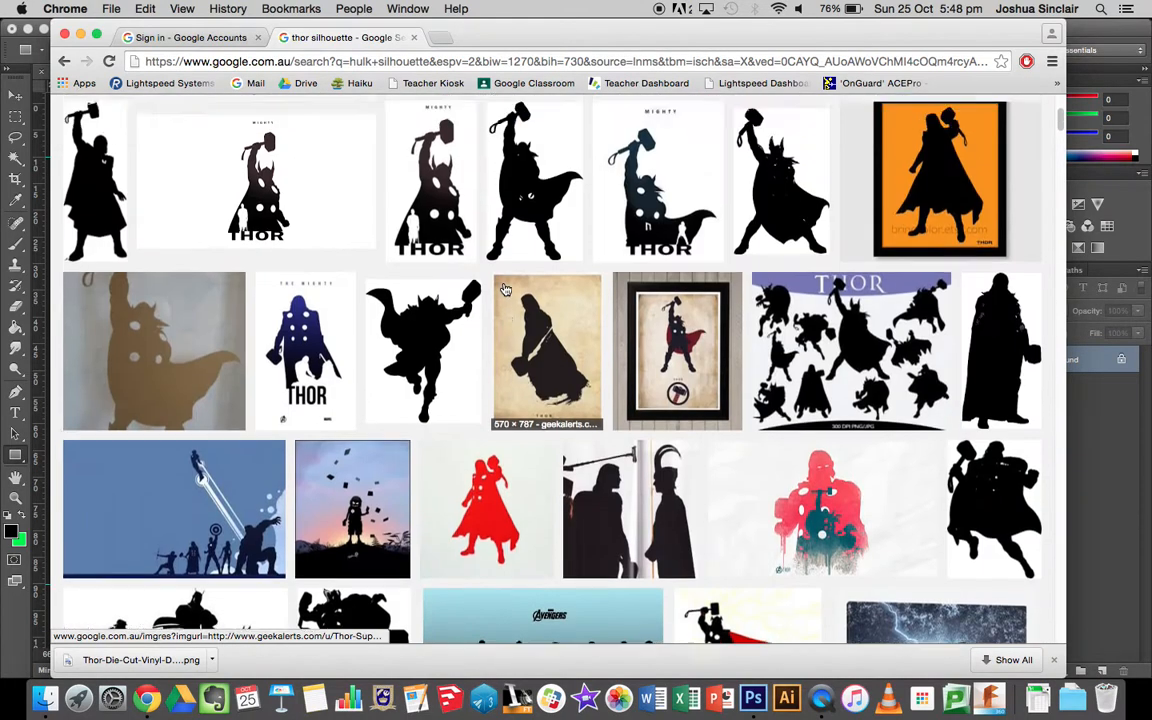
scroll(505, 289, up, 10)
click(81, 37)
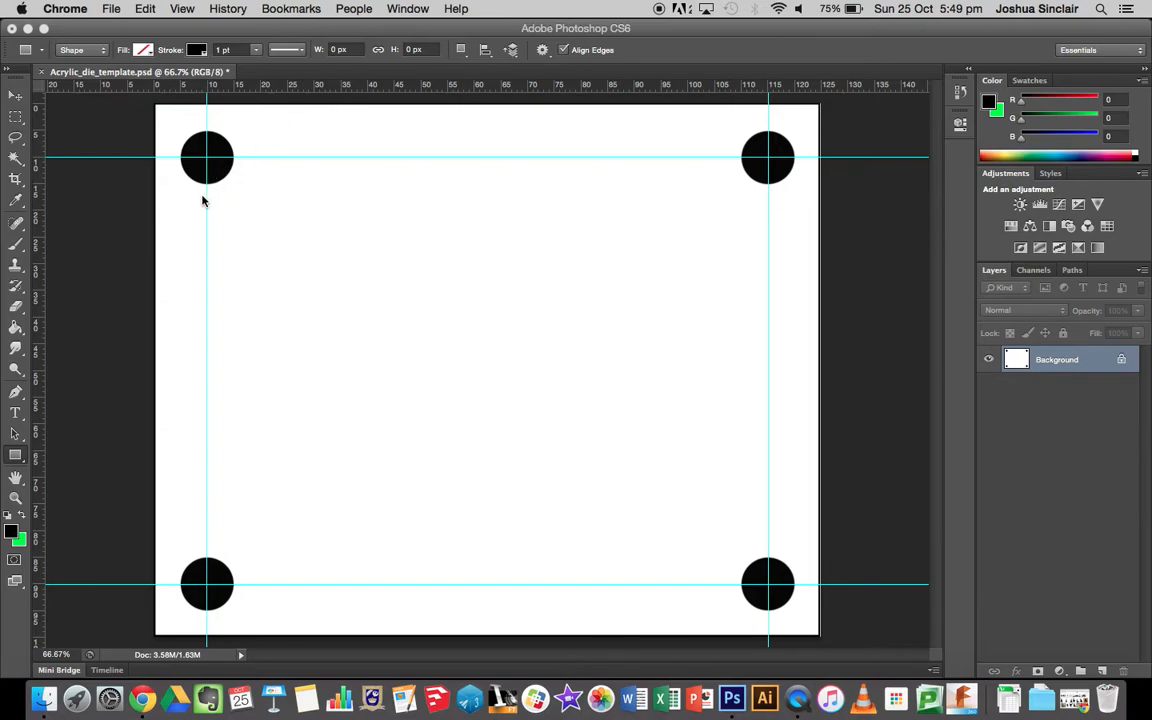
Open the image Thor-Die-Cut-Vinyl-Decal-PV643.png from the Desktop in Photoshop
click(111, 9)
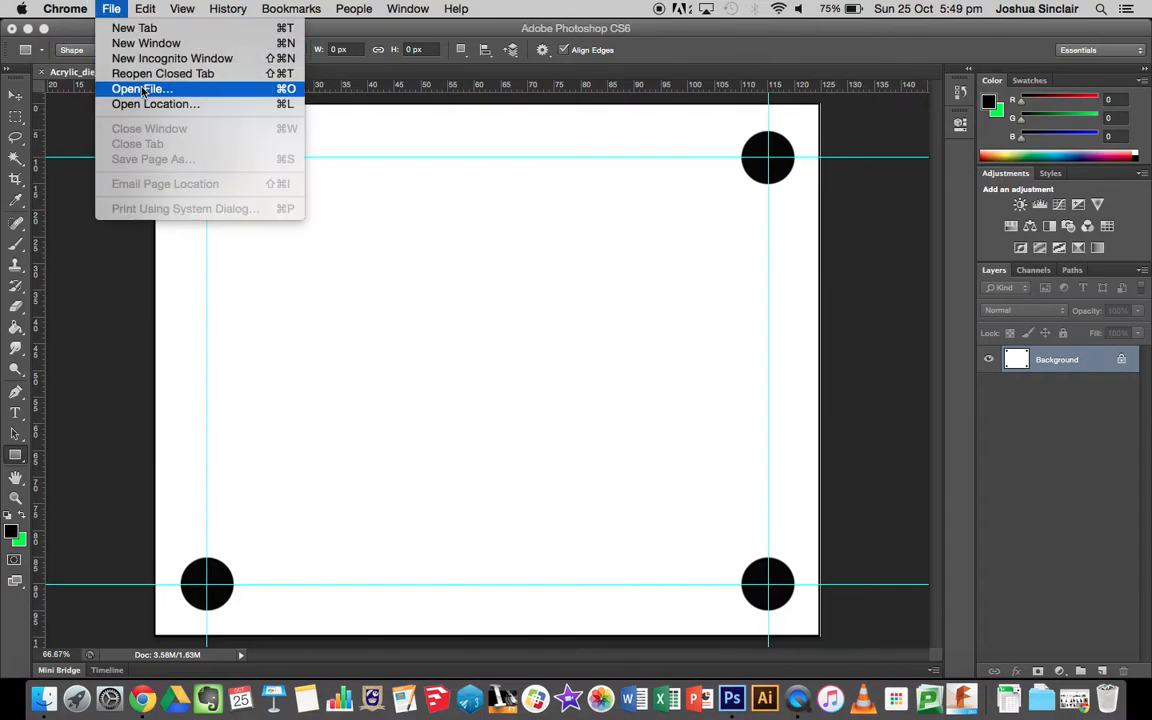
click(258, 28)
click(128, 9)
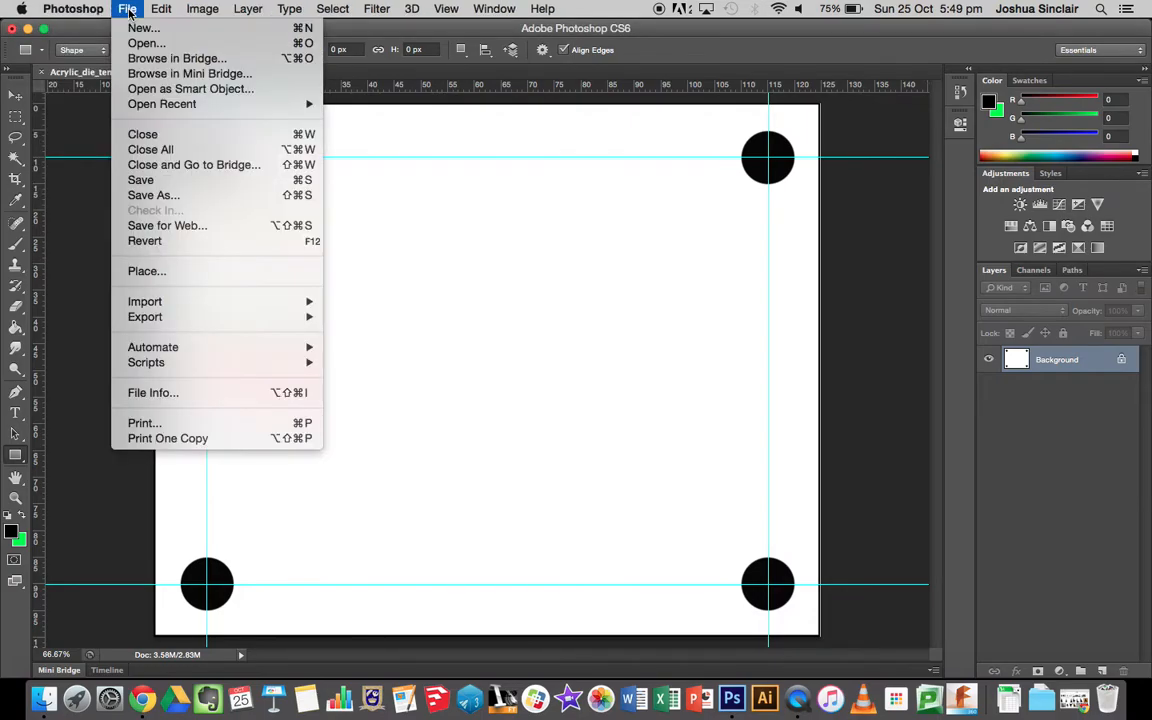
click(120, 43)
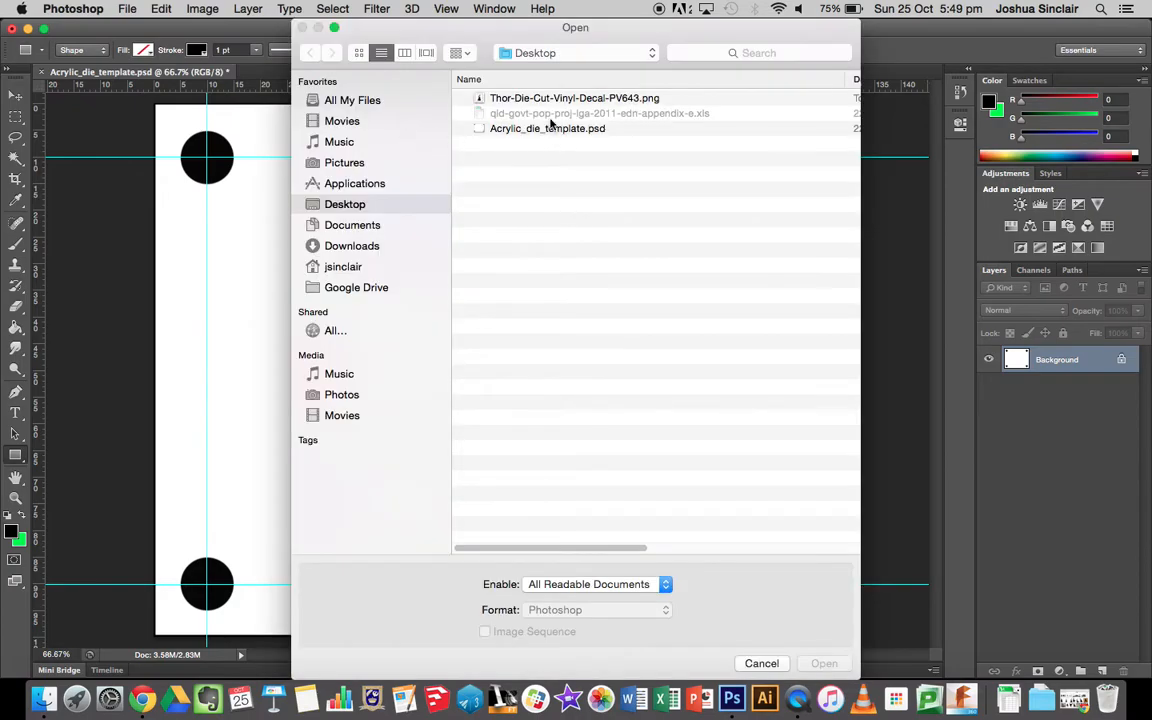
click(541, 100)
click(822, 664)
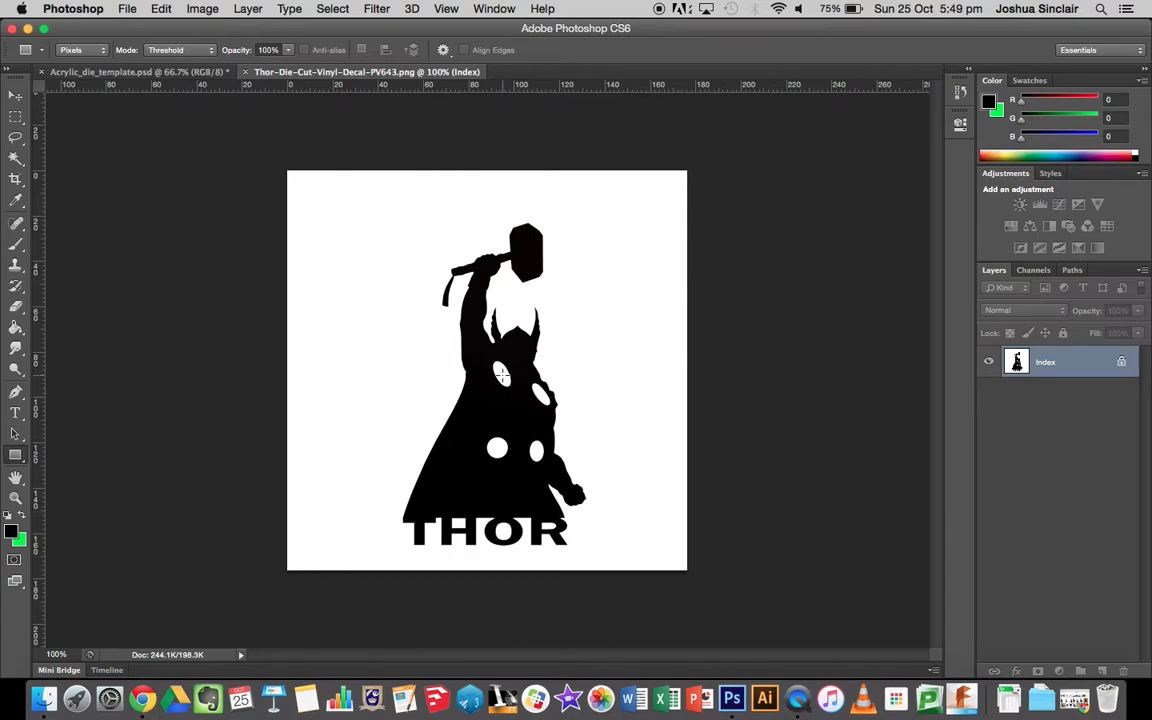
Select the white background around the Thor figure and lettering with the Magic Wand tool
click(15, 392)
drag(15, 158, 113, 176)
click(381, 332)
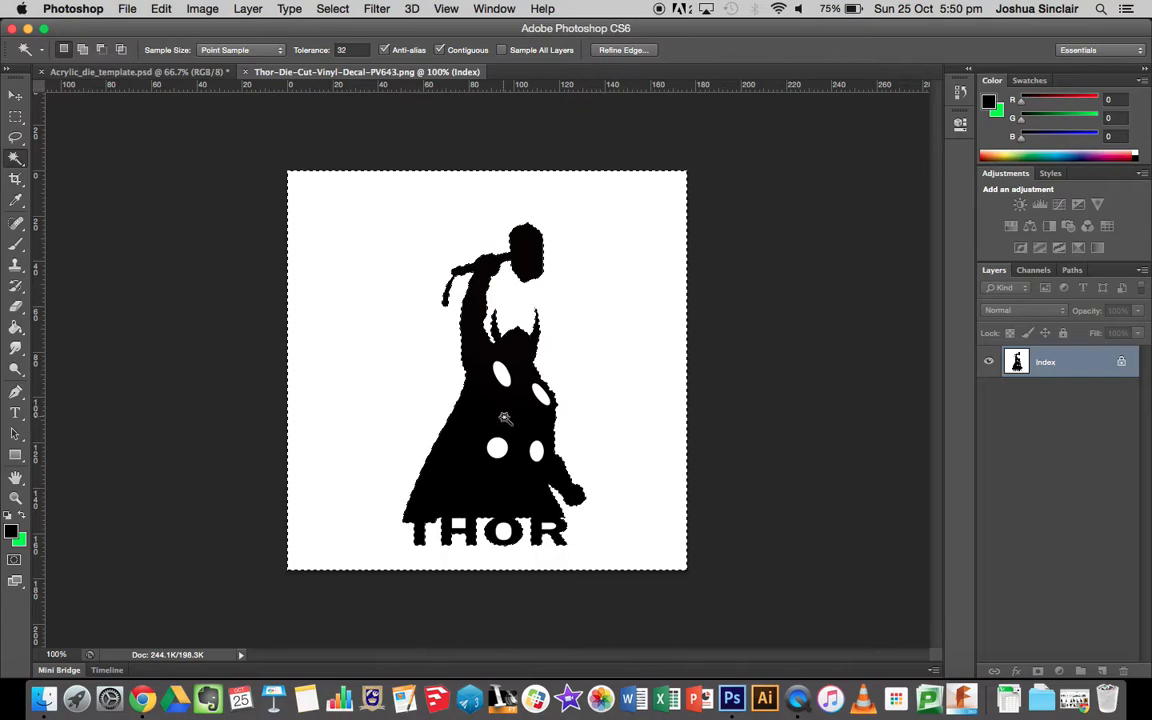
Invert the selection, paint the white holes inside the figure black with the Brush tool, and deselect
click(15, 243)
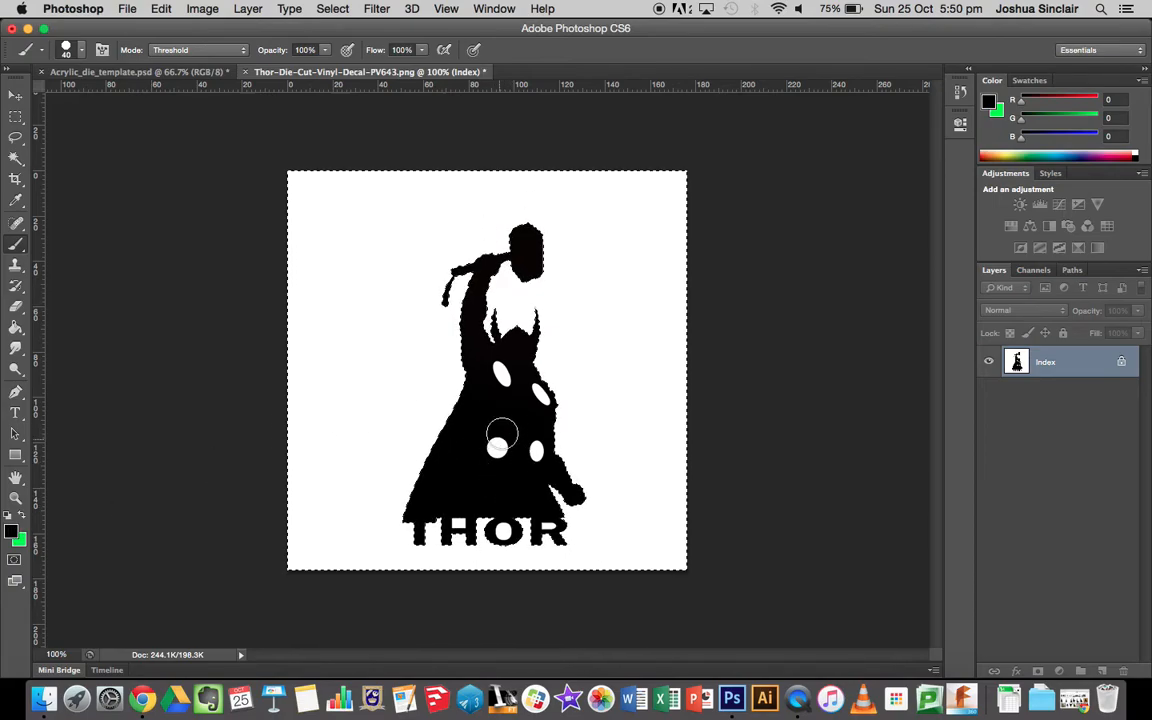
click(332, 8)
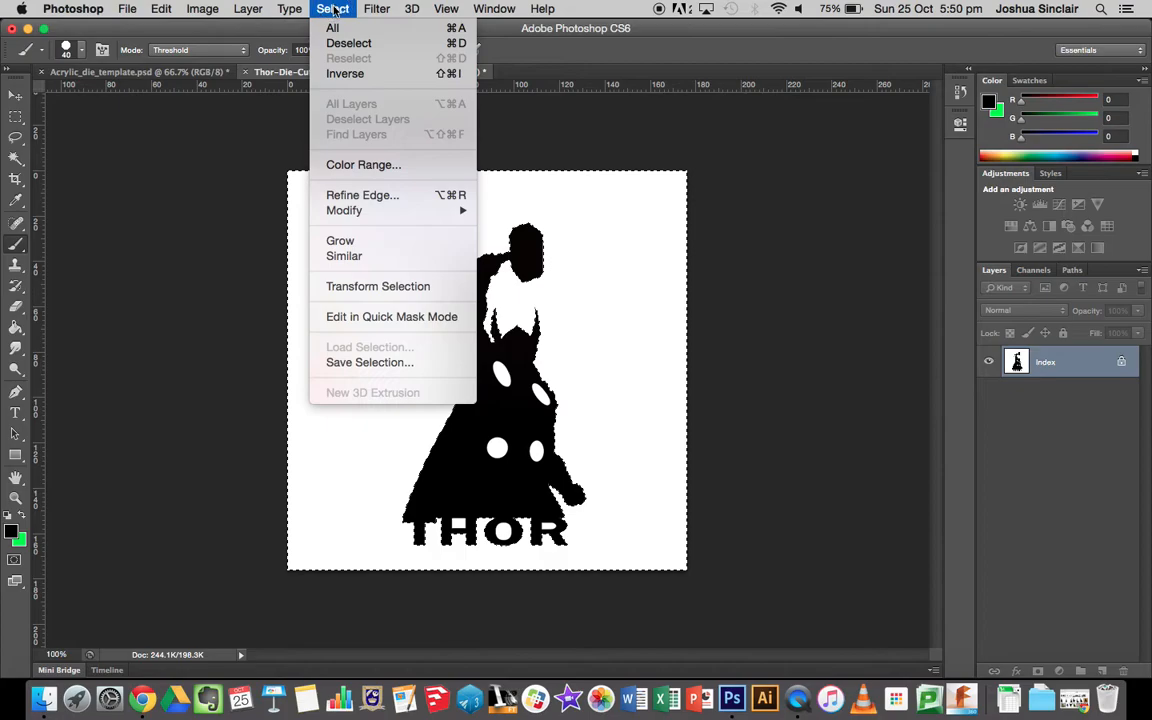
click(345, 74)
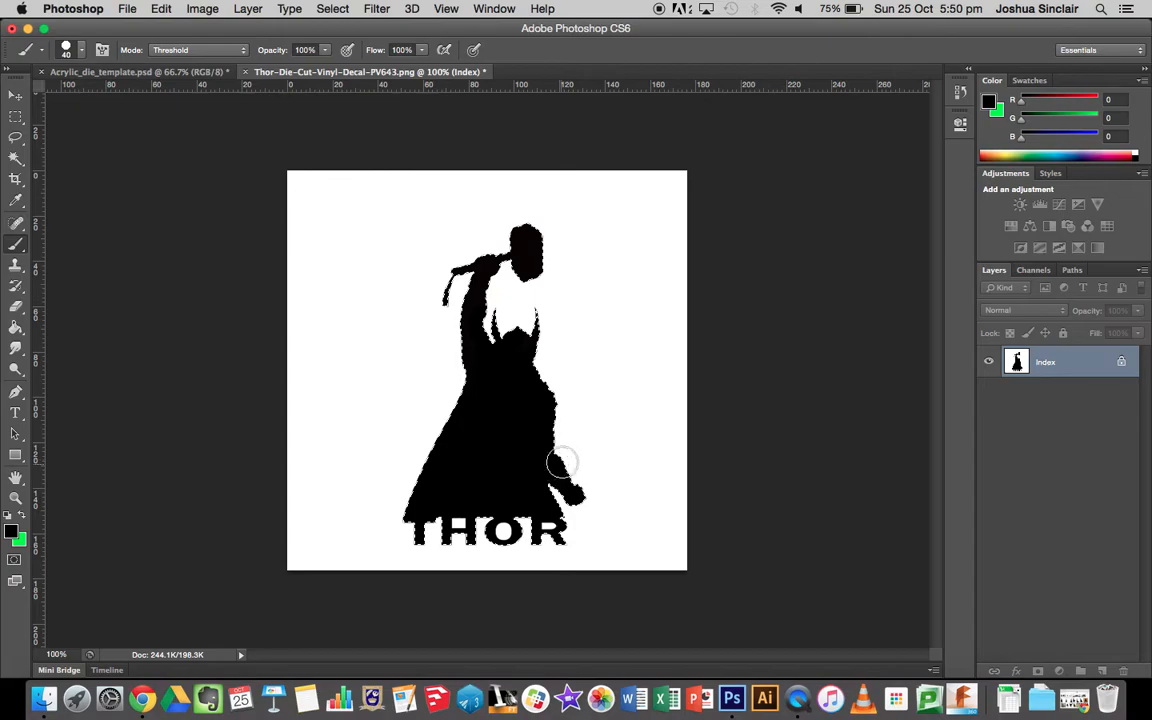
click(332, 9)
click(340, 43)
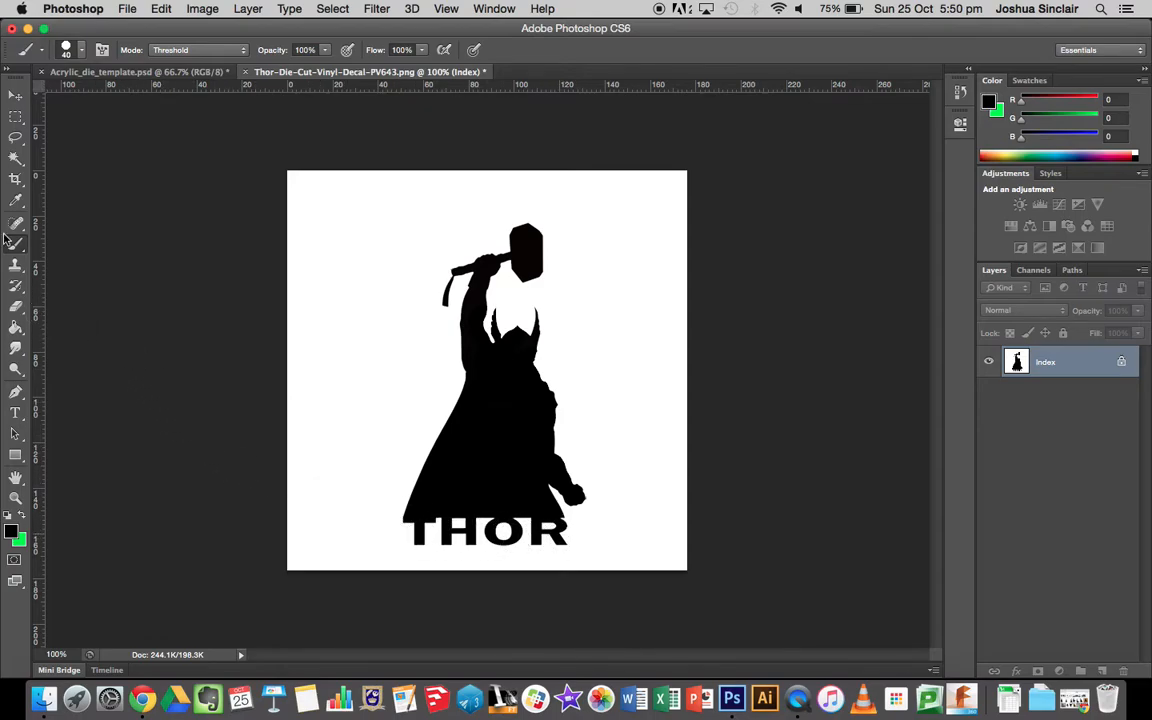
Set the foreground colour to white and cover the THOR lettering below the figure with a filled rectangle
click(16, 456)
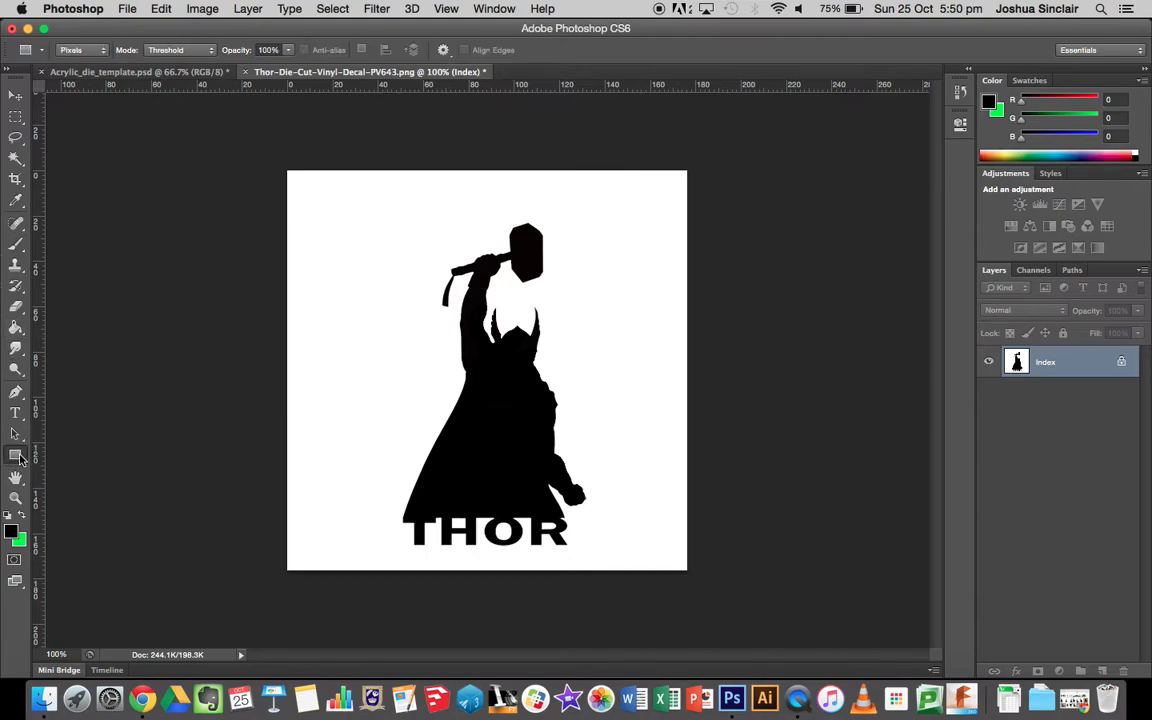
click(21, 515)
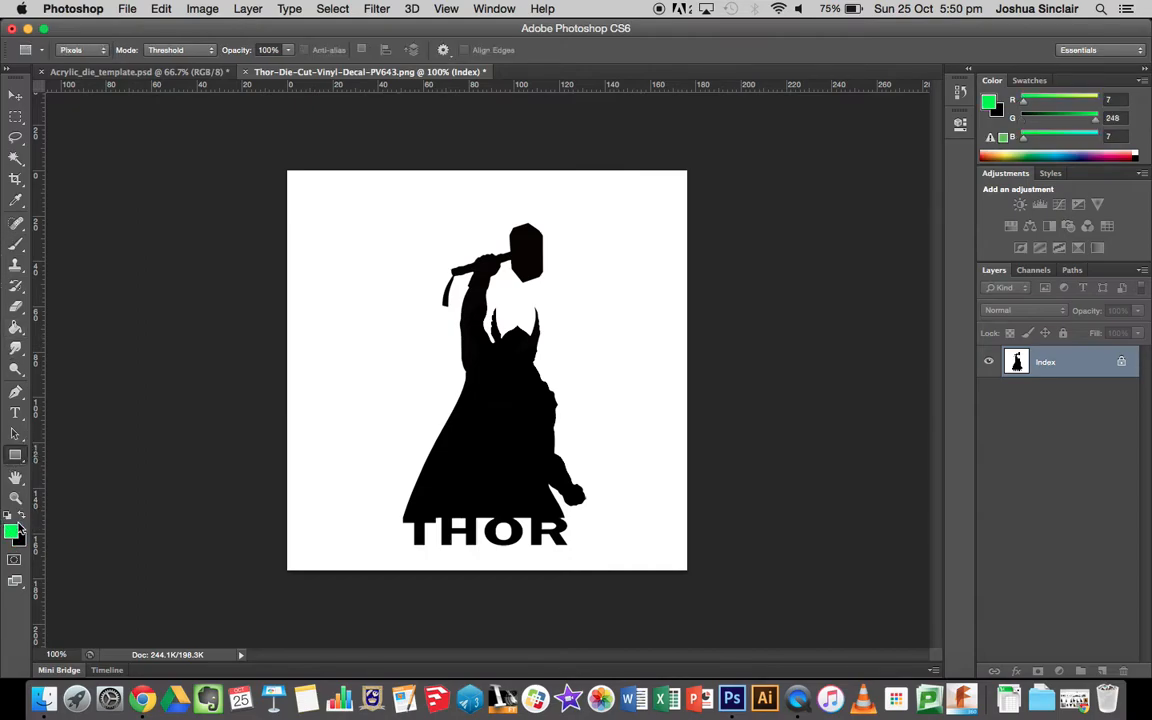
click(12, 528)
click(363, 198)
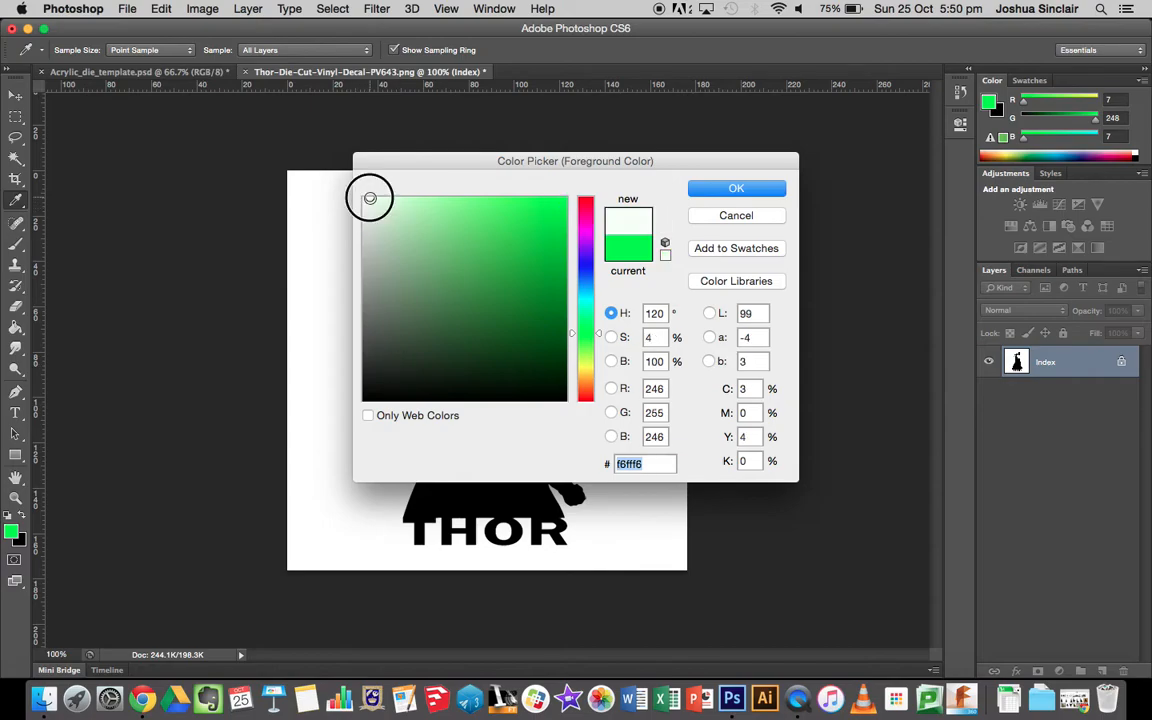
click(711, 190)
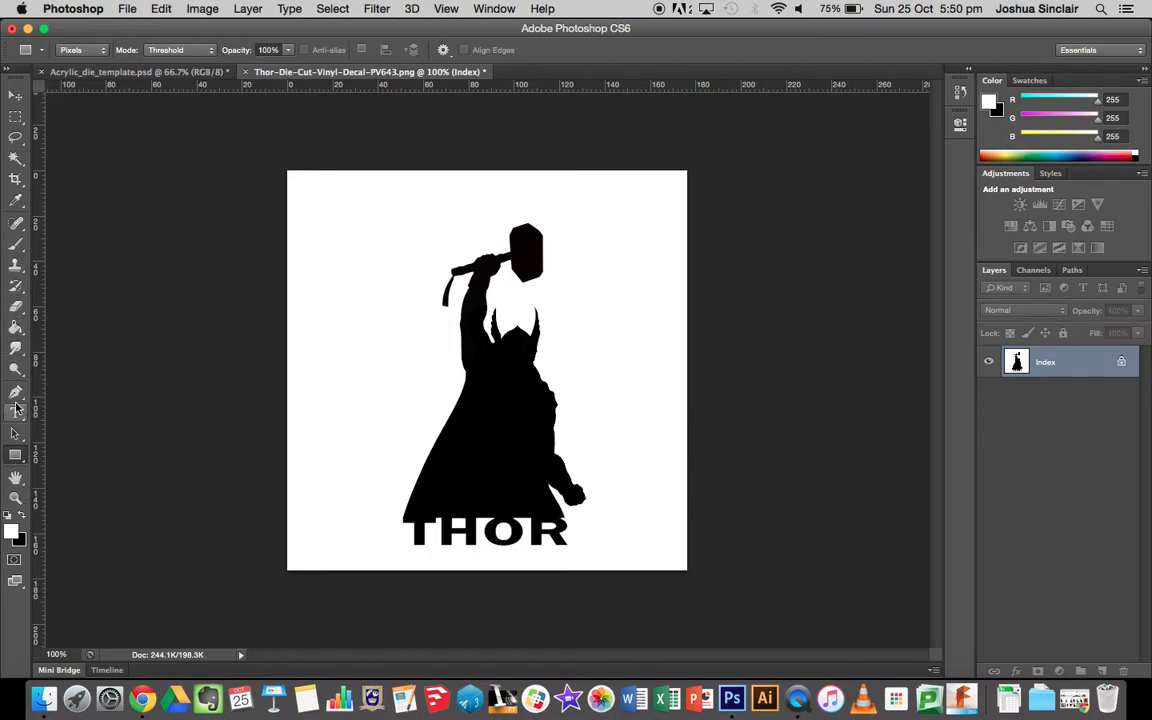
drag(15, 455, 60, 451)
drag(394, 517, 614, 551)
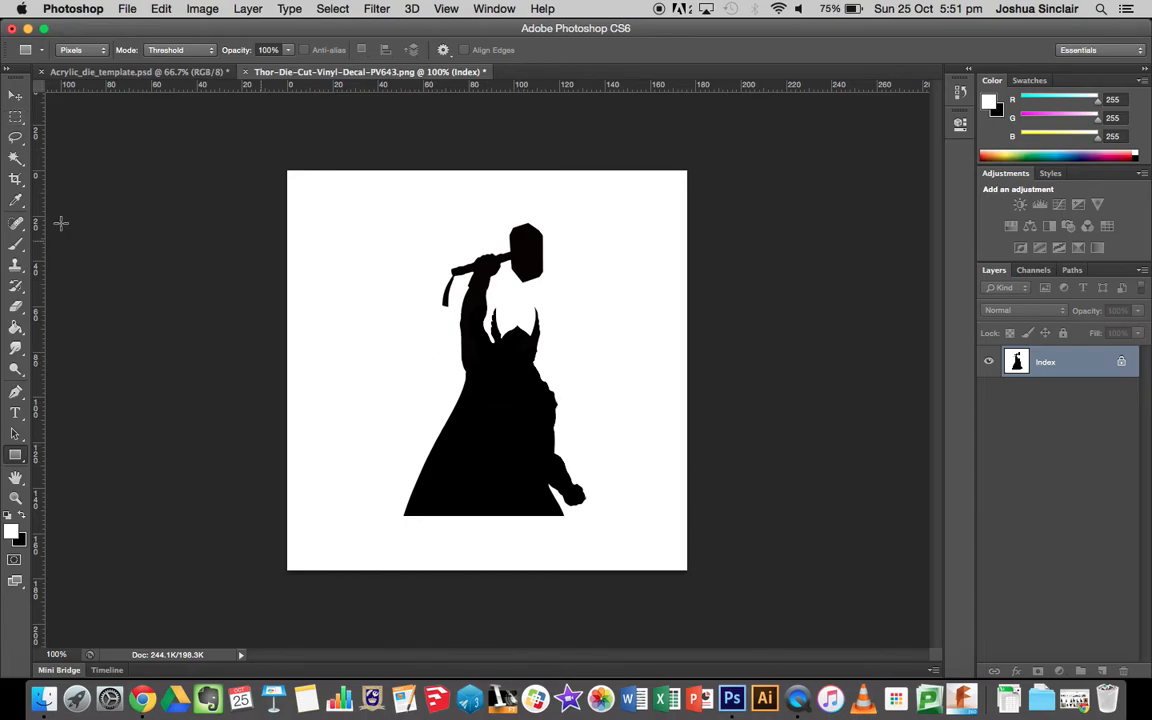
Select the figure alone by picking the white background with the Magic Wand and inverting the selection
click(16, 158)
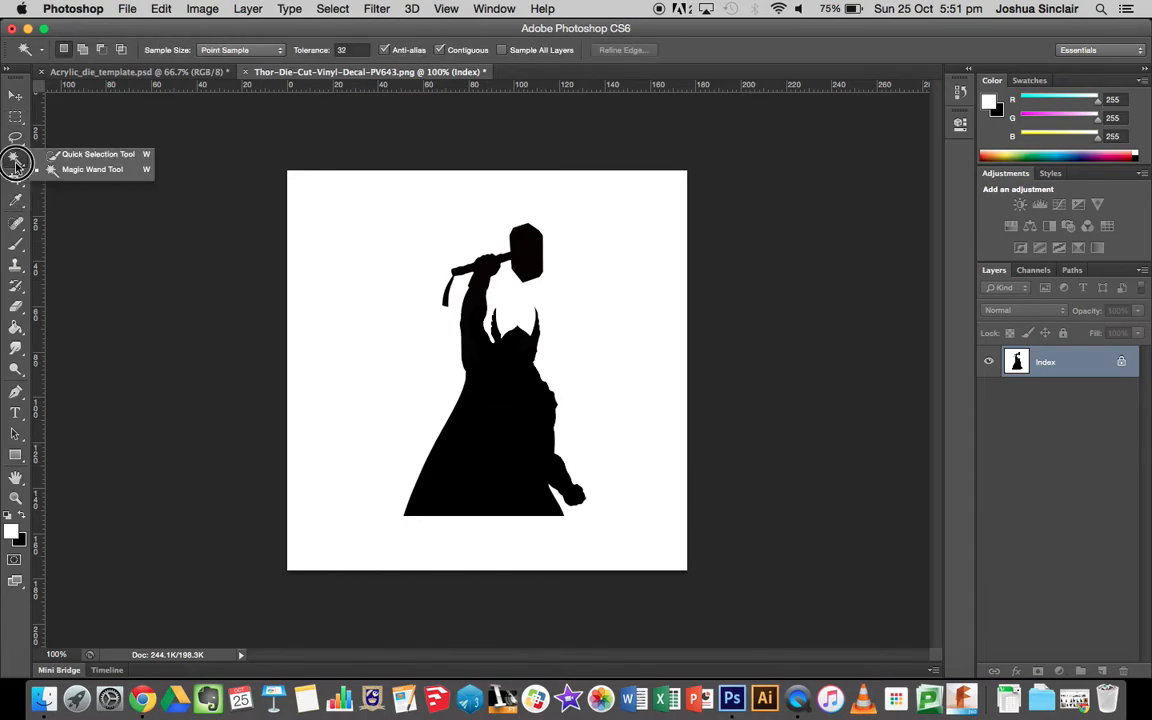
click(98, 170)
click(428, 300)
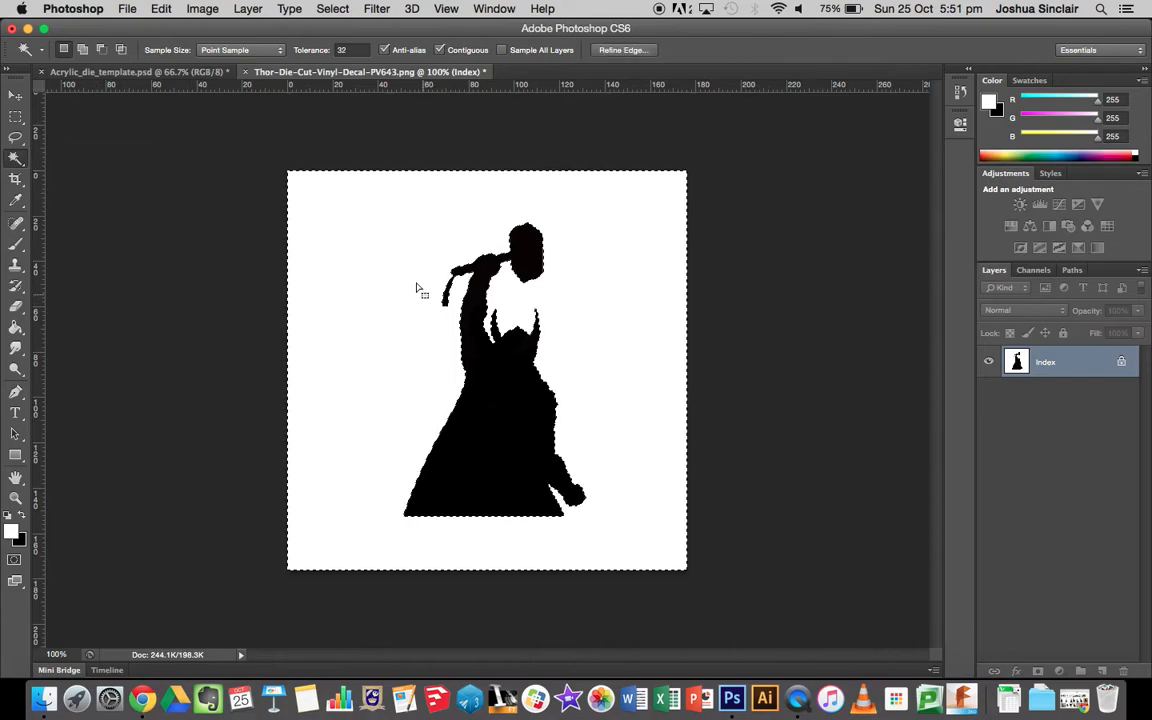
click(332, 9)
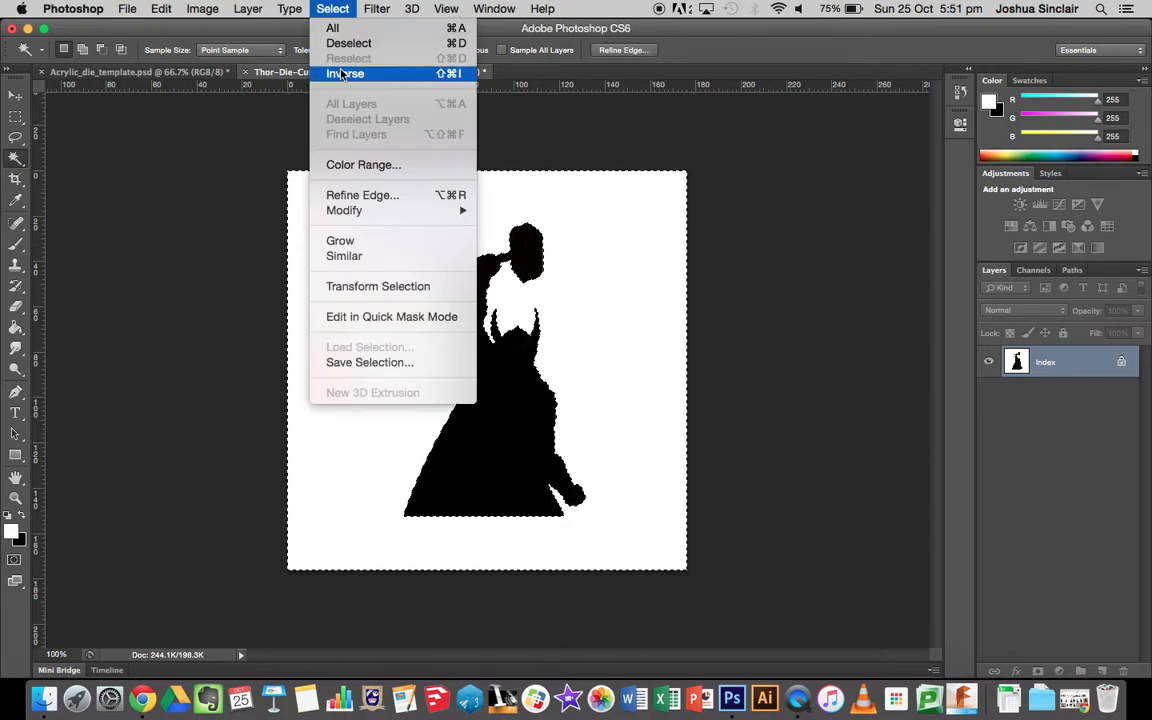
click(347, 69)
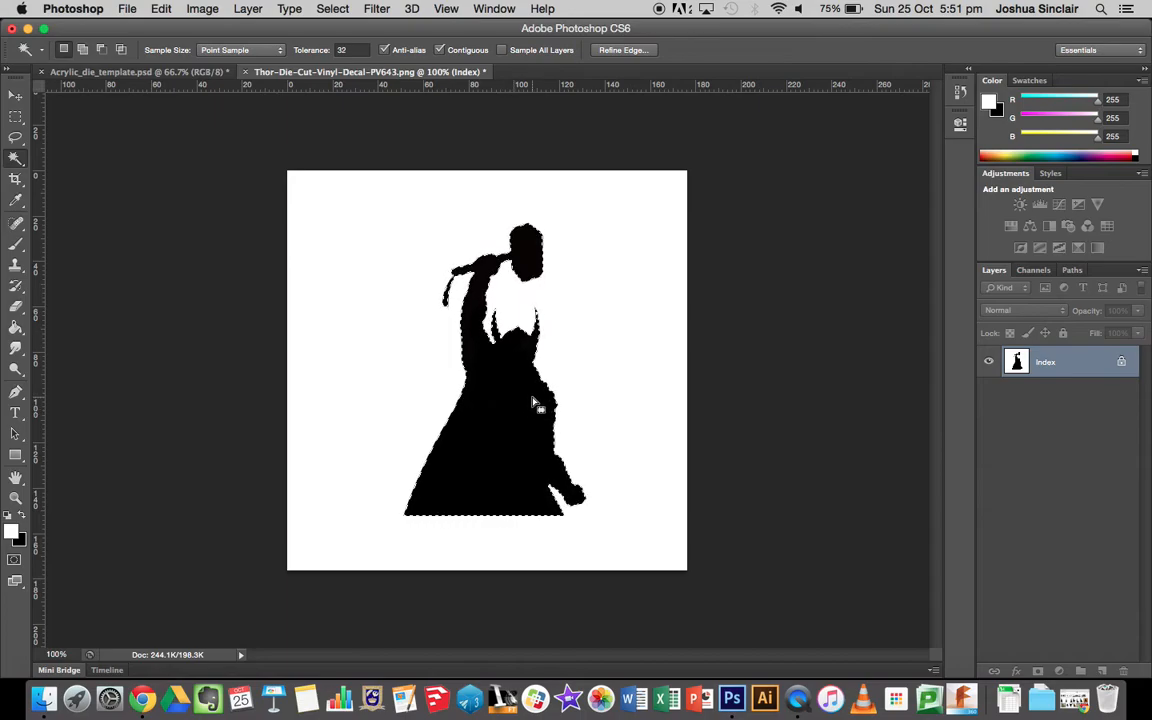
Copy the selected figure and paste it into Acrylic_die_template.psd
click(168, 10)
click(174, 134)
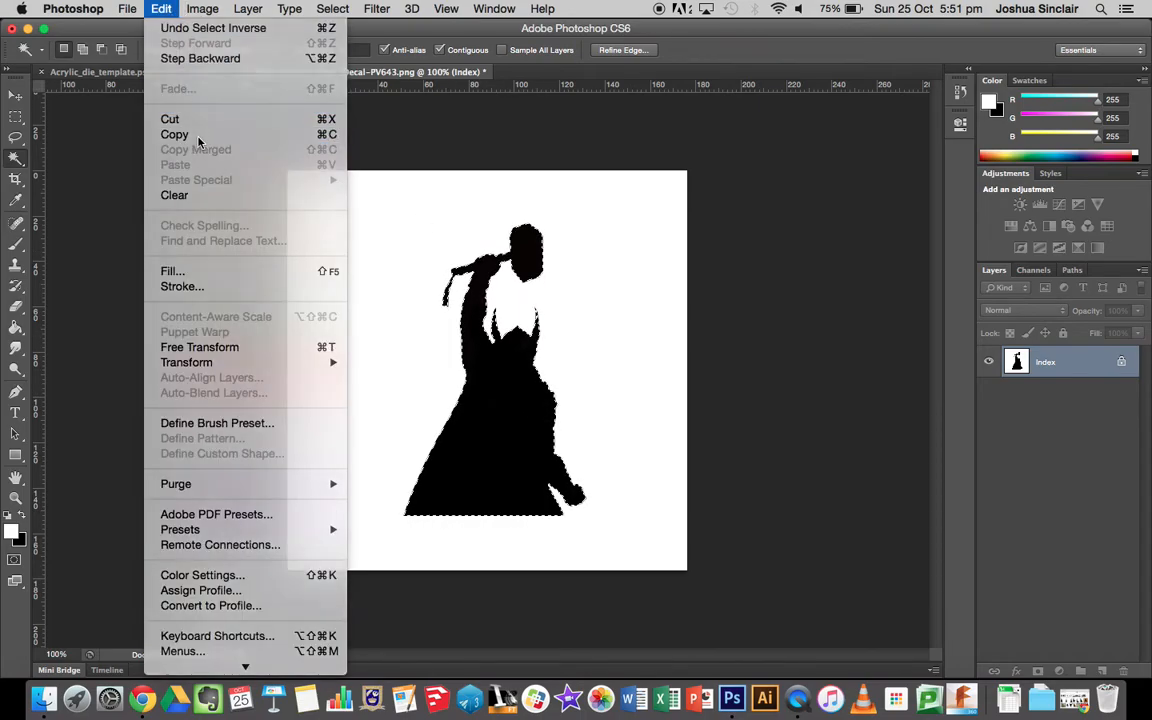
click(130, 74)
click(161, 9)
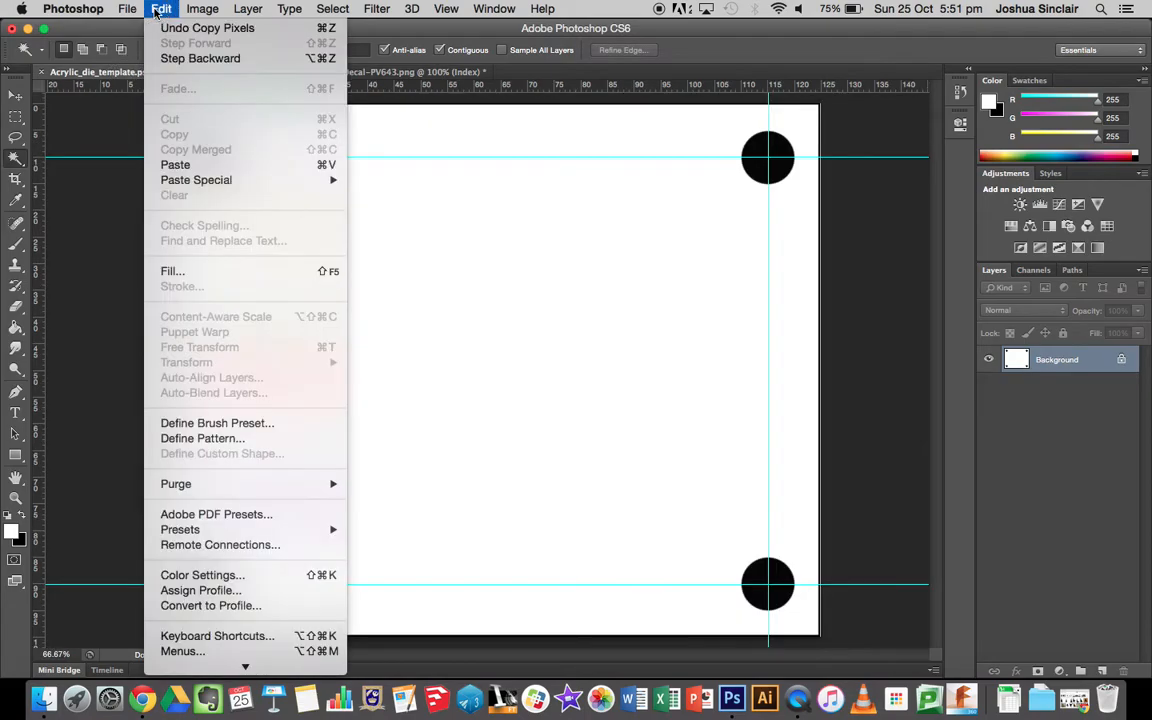
click(172, 160)
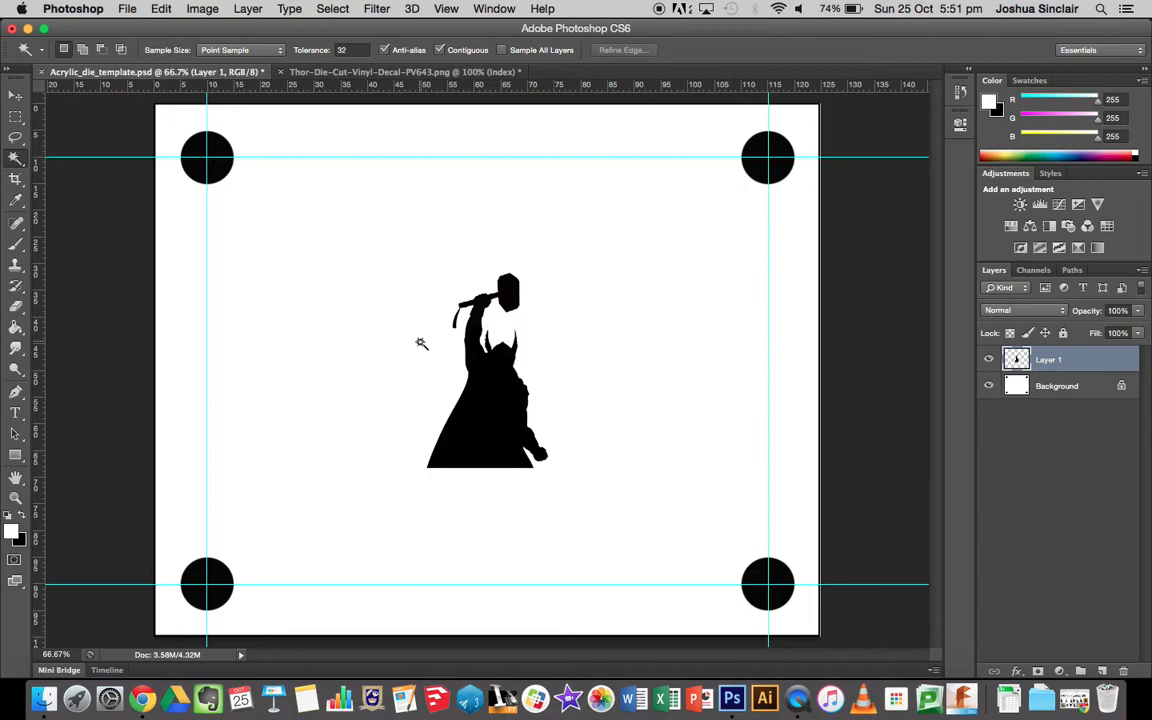
Free-transform the pasted figure, enlarging it proportionally to about 230% and rotating it about 90° counterclockwise
click(160, 9)
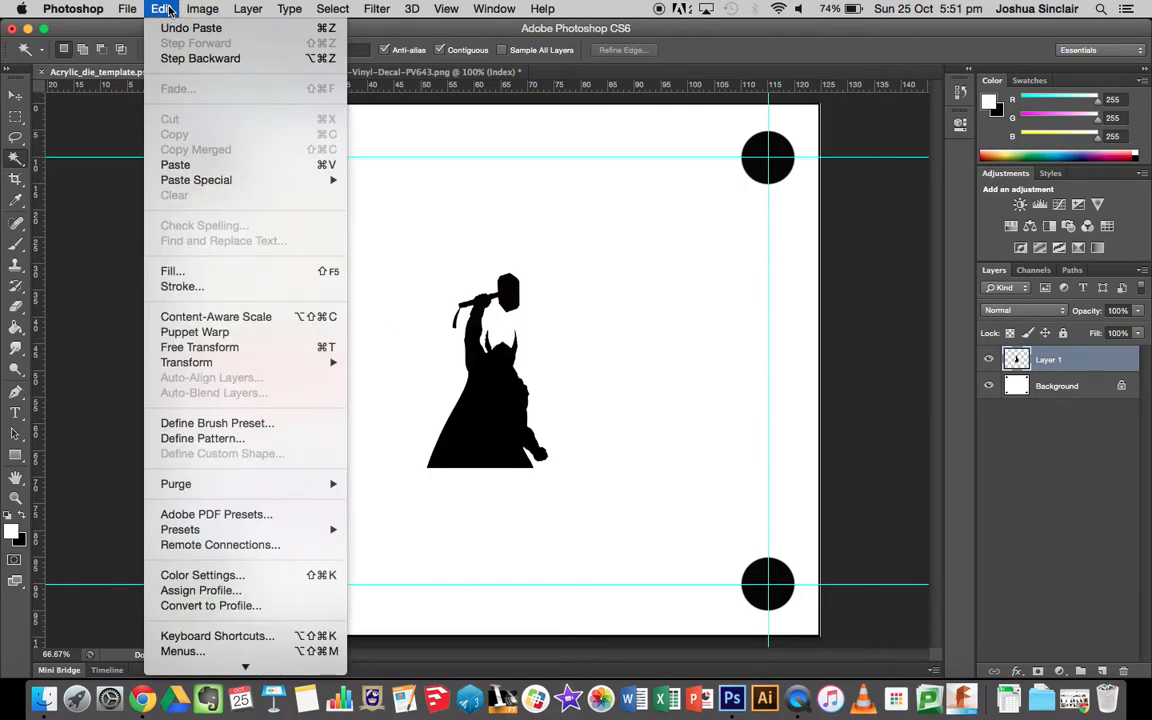
click(221, 350)
drag(549, 273, 679, 177)
drag(428, 465, 306, 563)
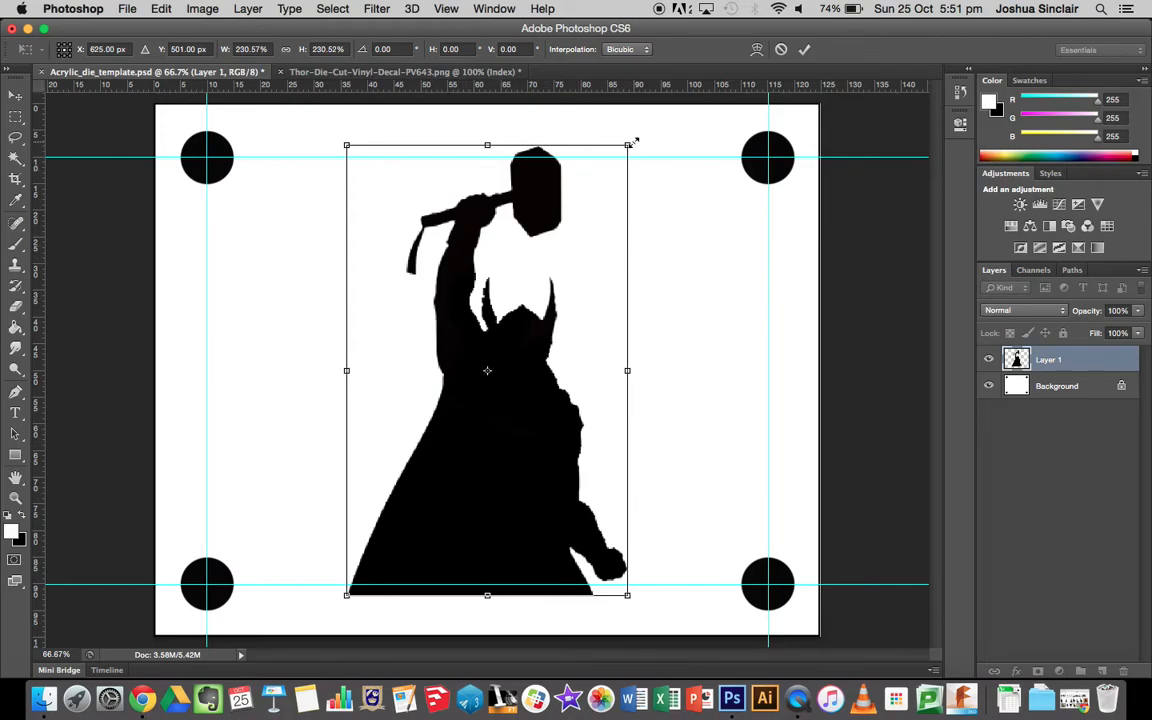
drag(638, 141, 300, 250)
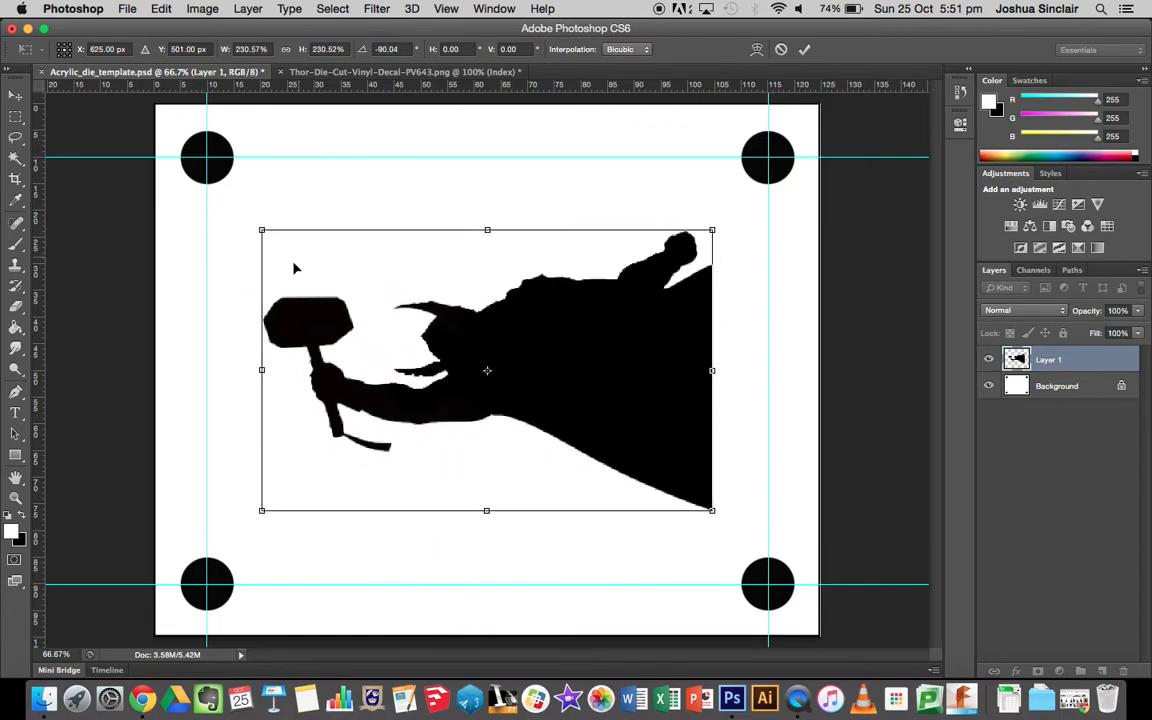
Enlarge the rotated figure proportionally to about 288%, position it between the four corner circles, and apply the transform
drag(264, 370, 187, 370)
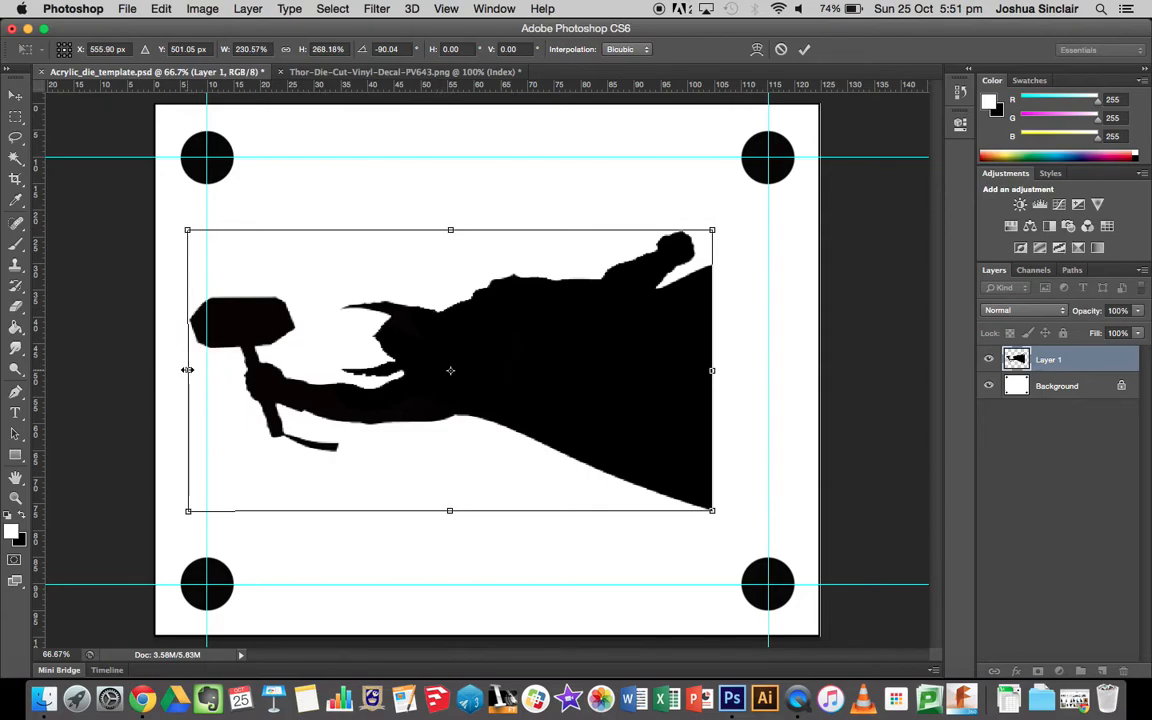
key(super+z)
drag(258, 228, 188, 193)
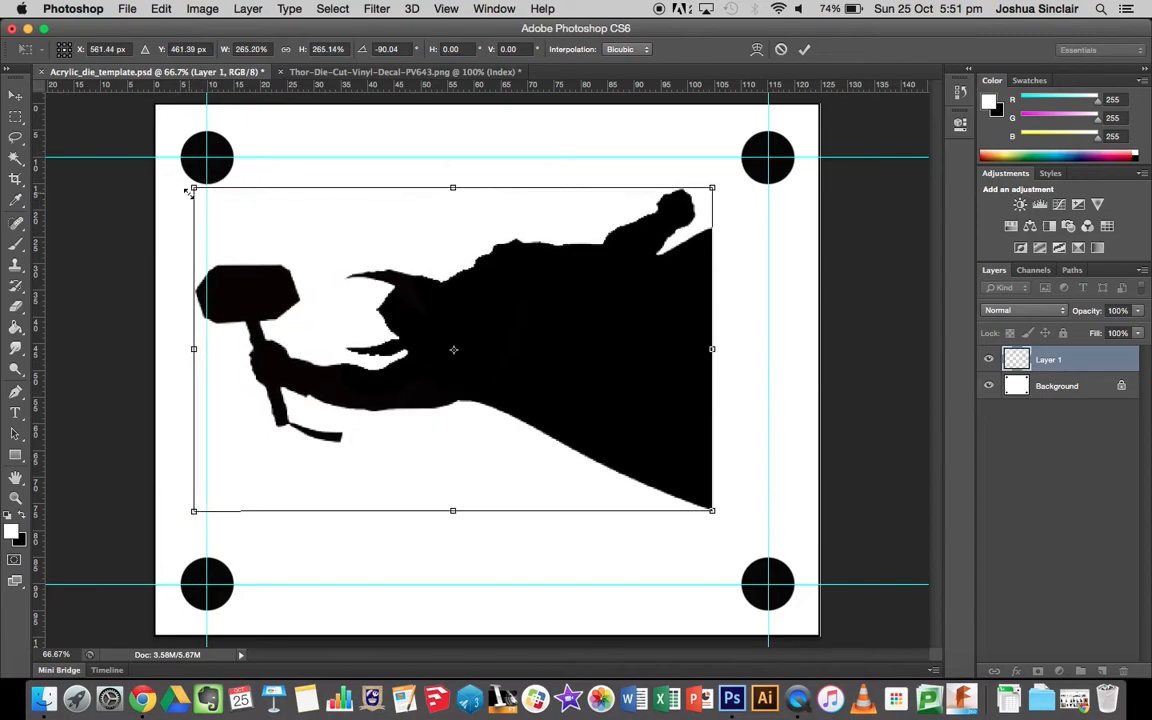
drag(711, 509, 757, 537)
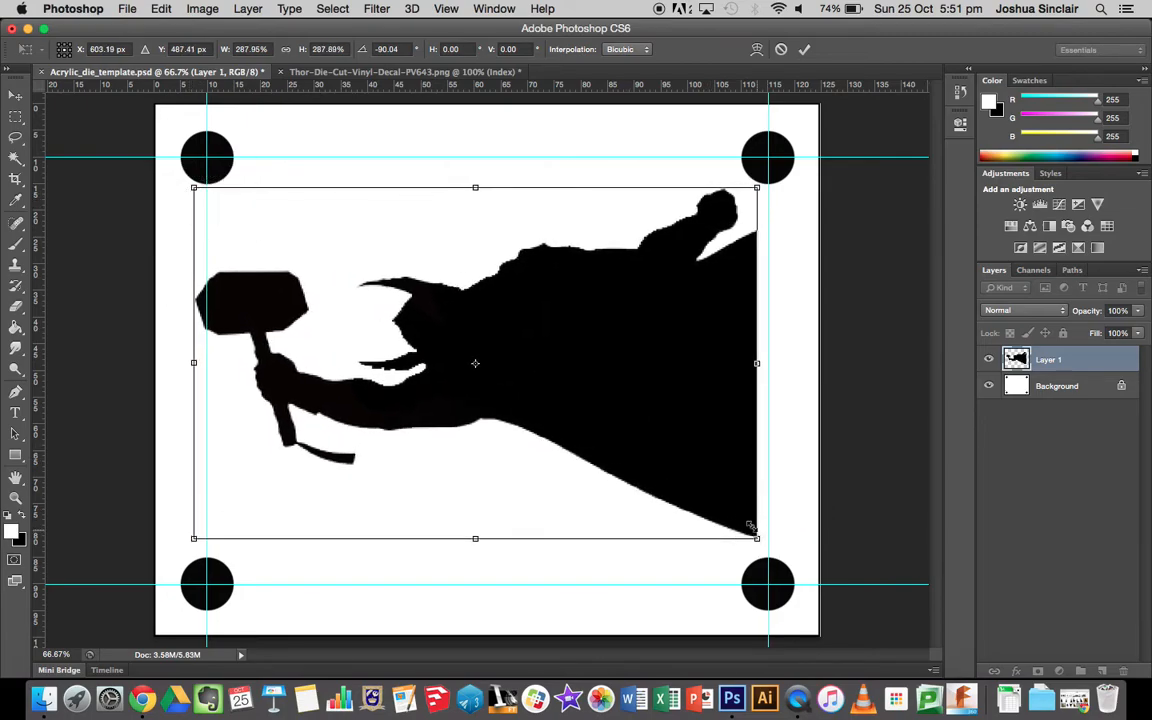
drag(576, 411, 578, 418)
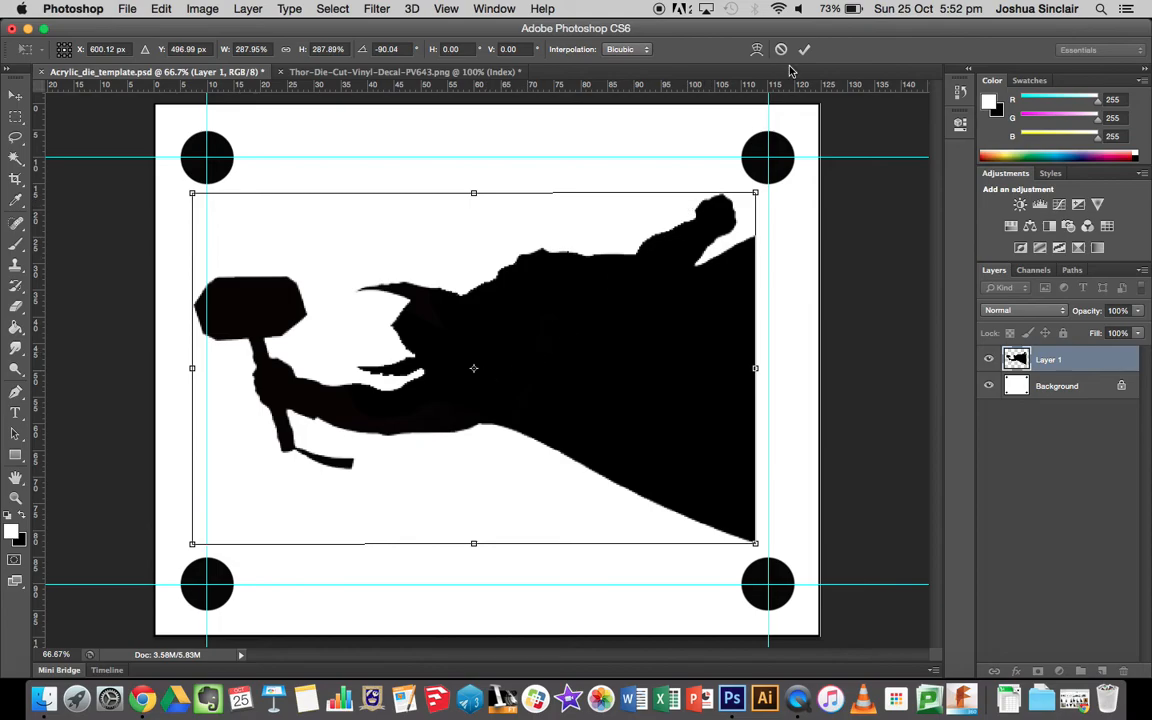
key(Return)
key(w)
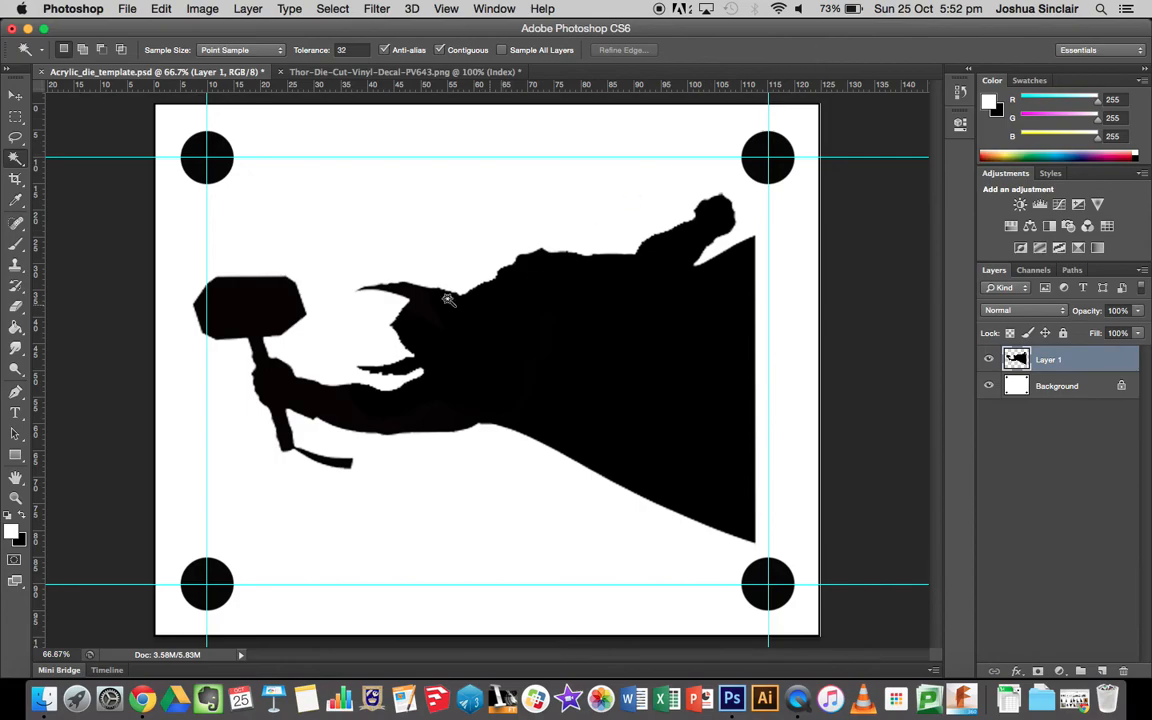
Start saving a copy of the die template under a new name and set its format to JPEG
click(120, 12)
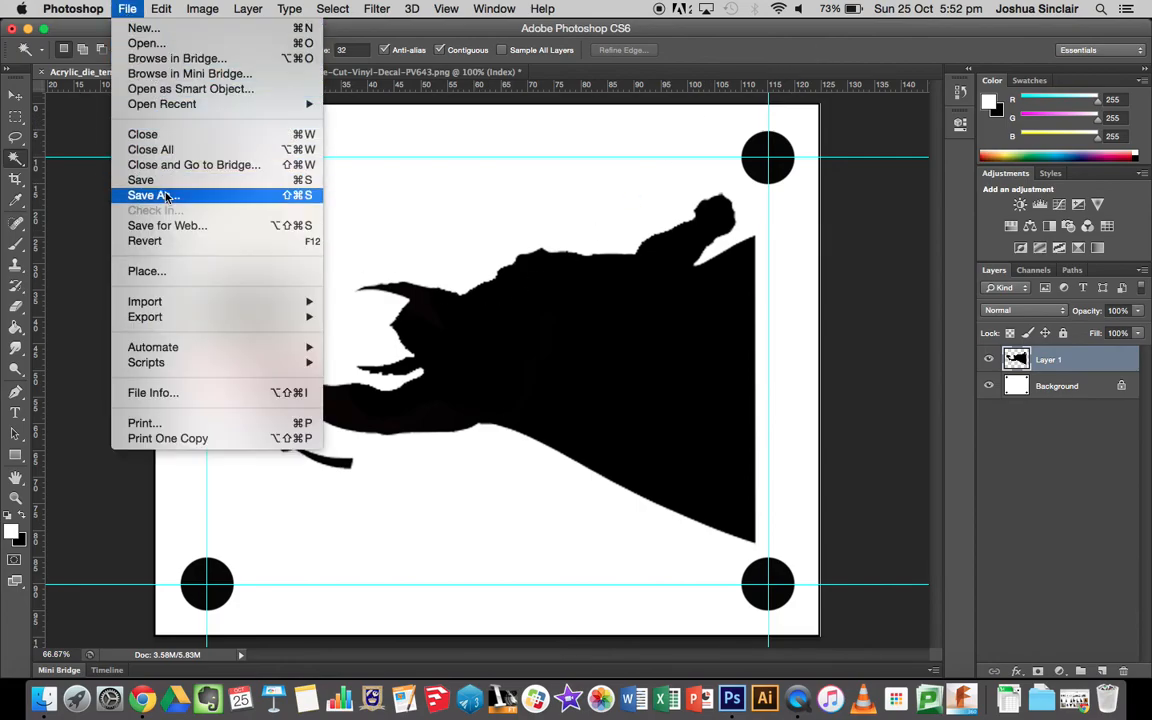
click(150, 196)
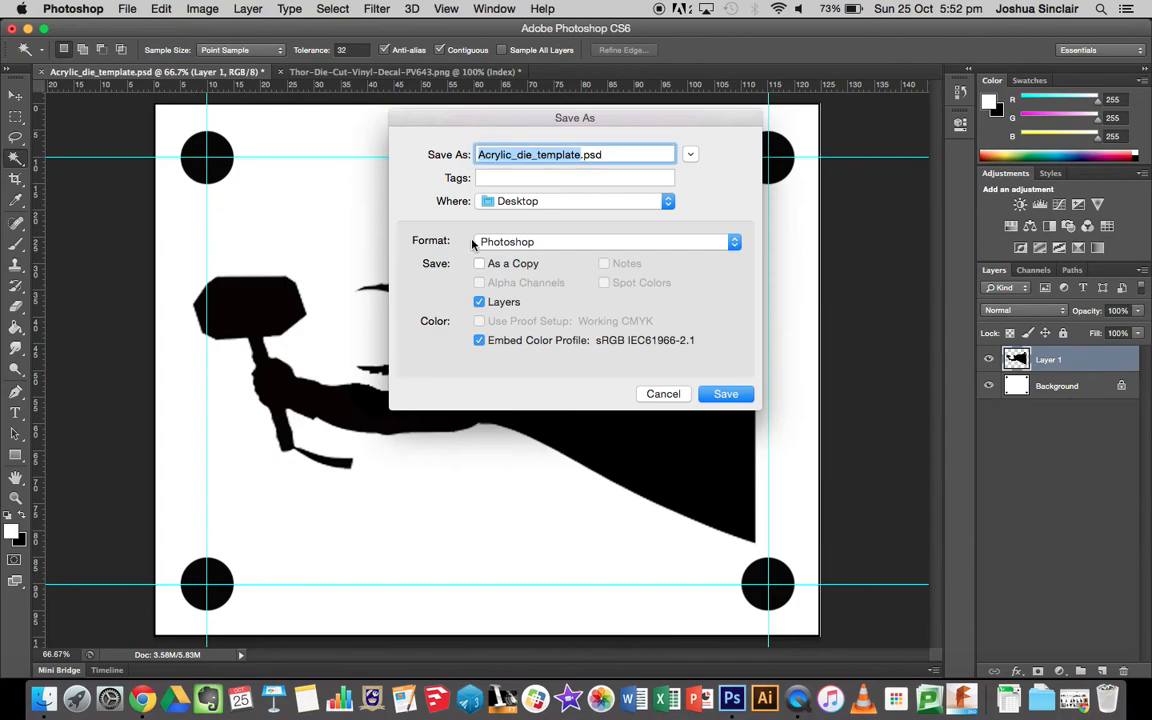
click(556, 241)
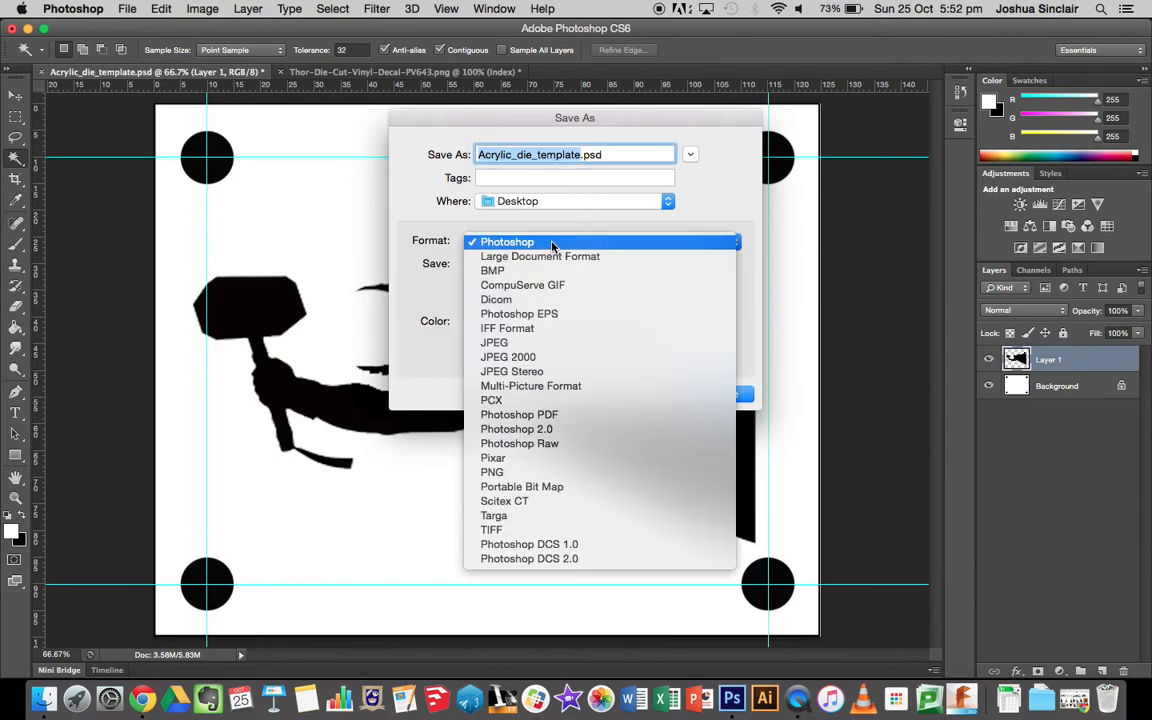
click(520, 338)
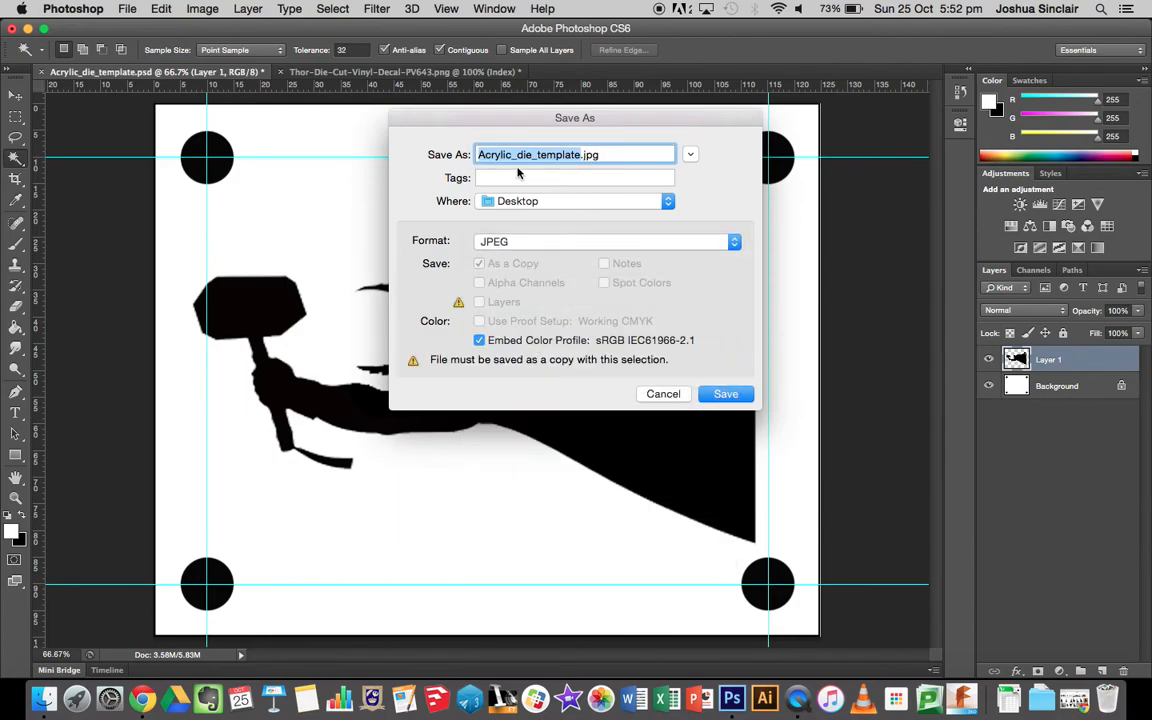
Replace "Acrylic" in the file name with the author's title and surname, then save the JPEG to the Desktop with the offered options
click(497, 155)
double_click(505, 155)
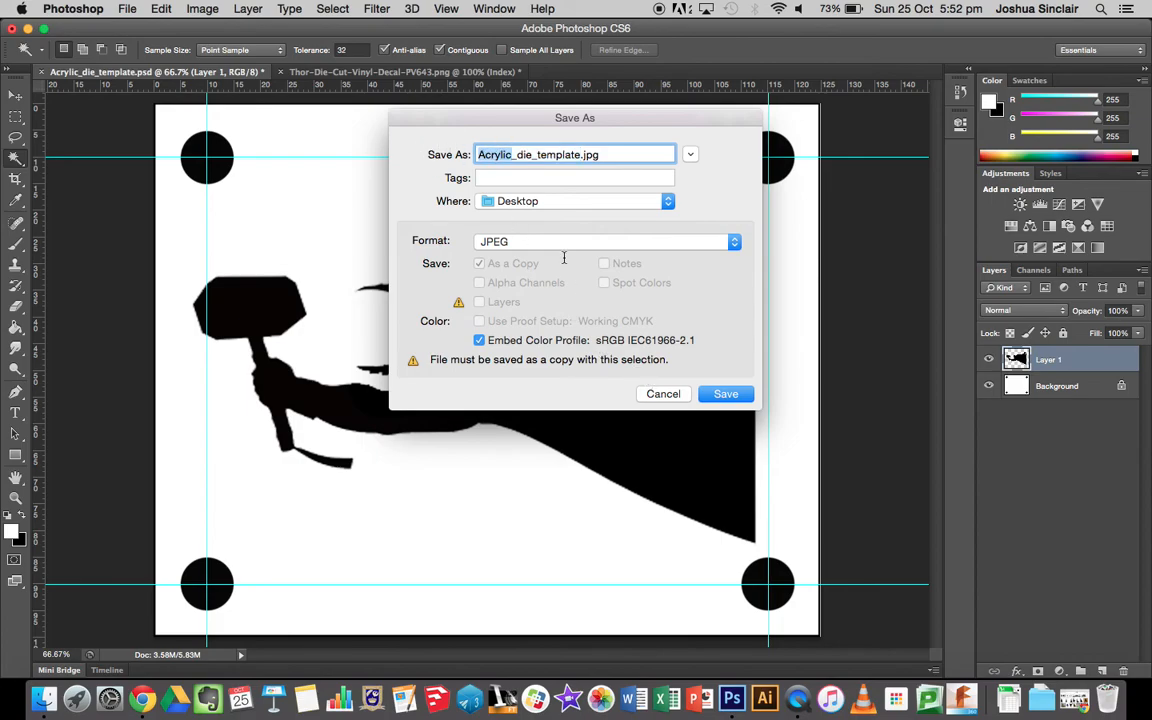
text(MrSinclair)
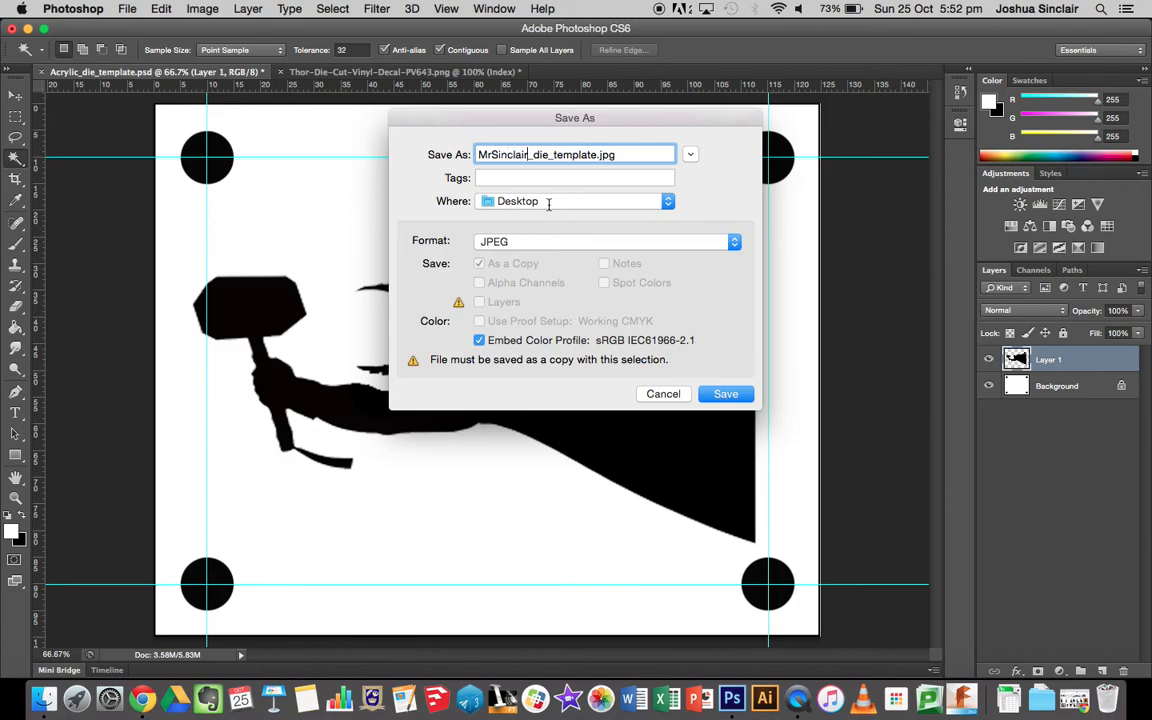
click(689, 153)
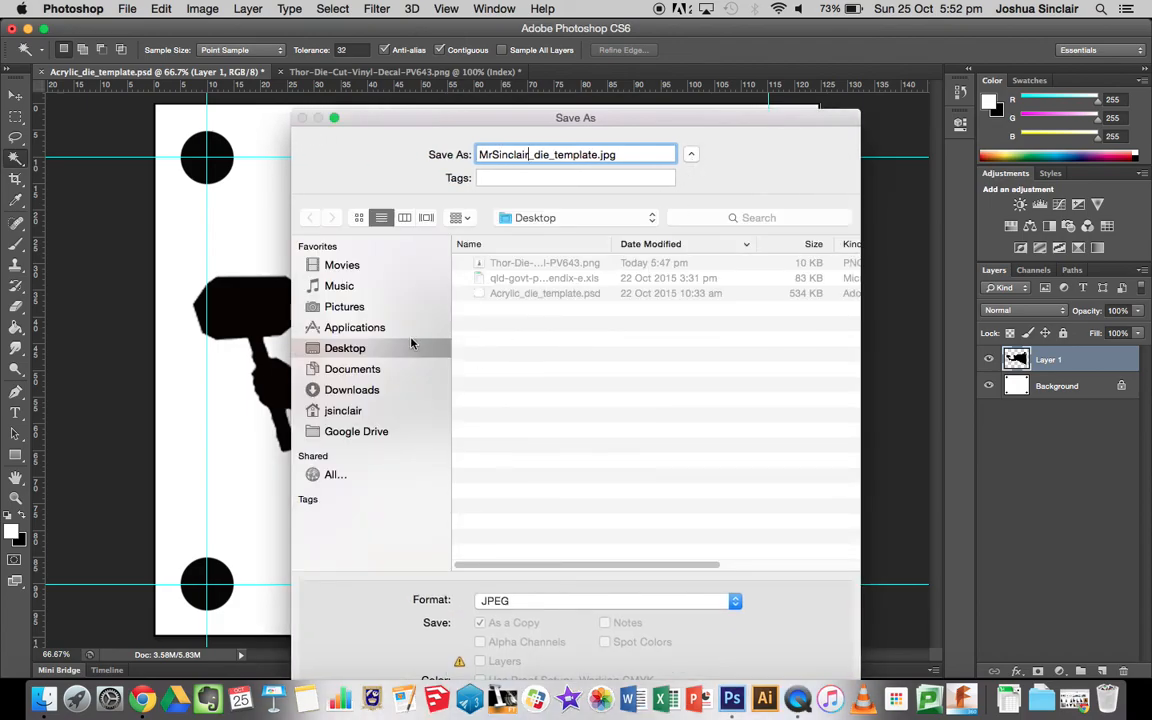
click(690, 154)
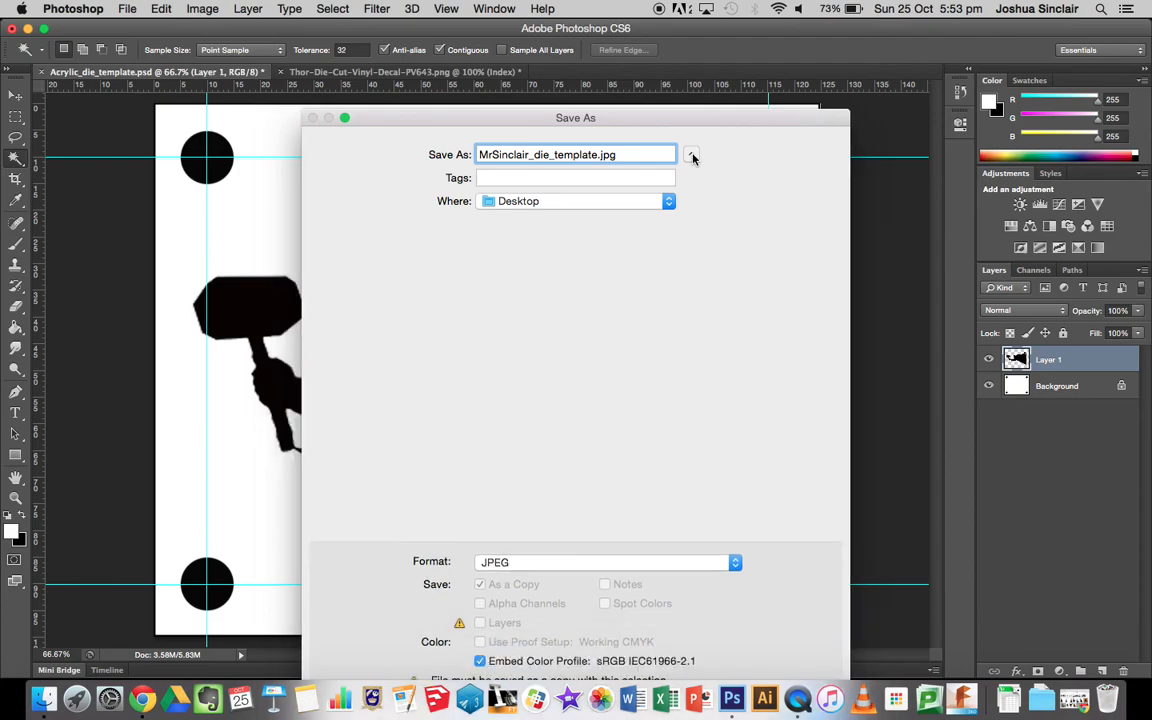
click(726, 393)
click(671, 231)
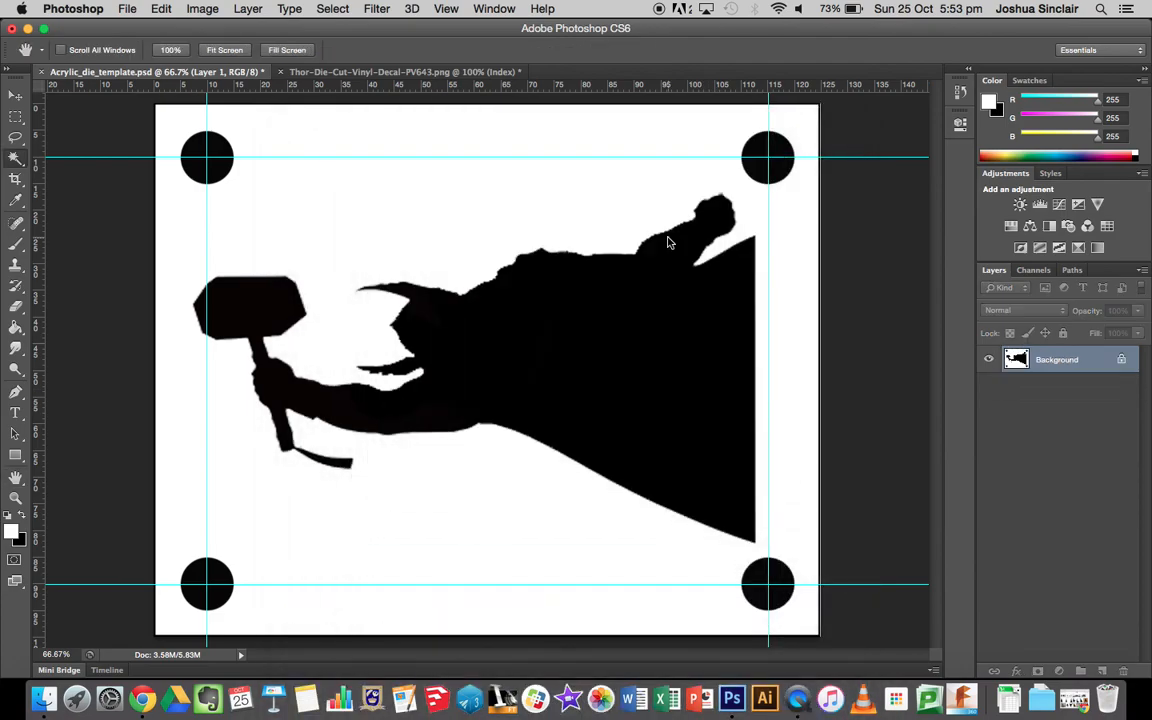